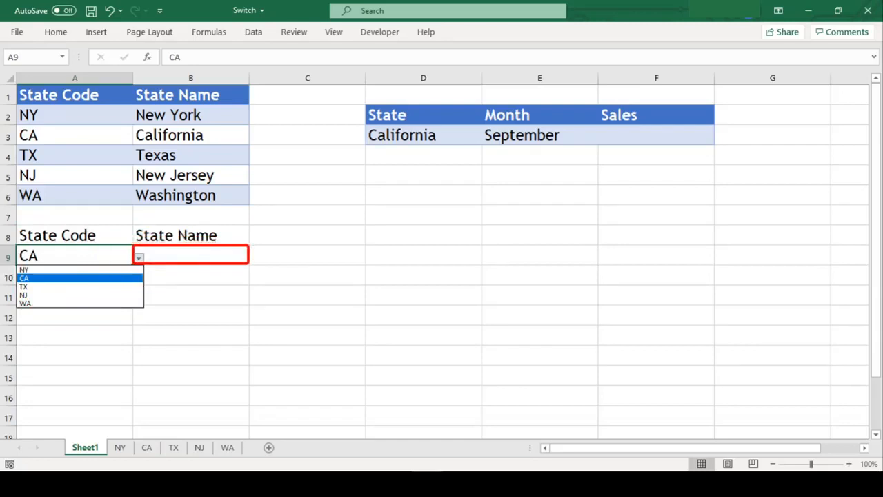
# Start an IF formula in B9 that tests whether A9 equals A2 and returns B2.
pyautogui.write('=if(')
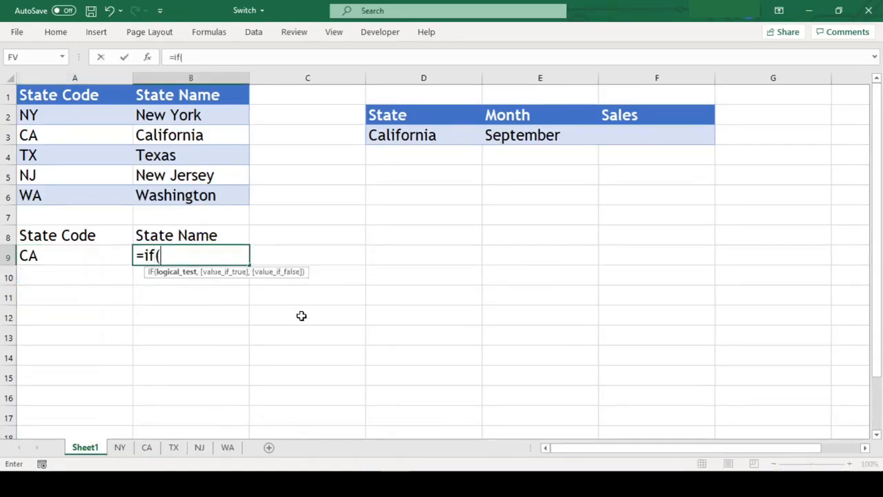
pyautogui.click(108, 256)
pyautogui.write('=')
pyautogui.click(97, 116)
pyautogui.write(',')
pyautogui.press('Up')
pyautogui.press('Up')
pyautogui.press('Up')
pyautogui.press('Up')
pyautogui.press('Up')
pyautogui.press('Up')
pyautogui.press('Up')
# Append the second condition A9=A3 with the result B3 to the formula in B9.
pyautogui.write(',')
pyautogui.press('Left')
pyautogui.press('Up')
pyautogui.press('Up')
pyautogui.press('Up')
pyautogui.press('Up')
pyautogui.press('Up')
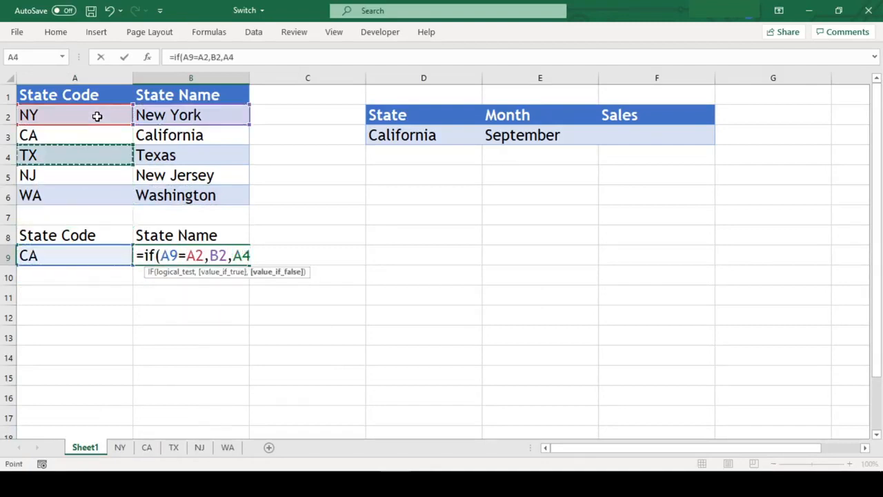
pyautogui.press('Down')
pyautogui.press('Down')
pyautogui.press('Down')
pyautogui.press('Down')
pyautogui.press('Down')
pyautogui.write('=')
pyautogui.press('Left')
pyautogui.press('Up')
pyautogui.press('Up')
pyautogui.press('Up')
pyautogui.press('Up')
pyautogui.press('Up')
pyautogui.press('Up')
pyautogui.write(',')
pyautogui.press('Up')
pyautogui.press('Up')
pyautogui.press('Up')
pyautogui.press('Up')
pyautogui.press('Up')
pyautogui.press('Up')
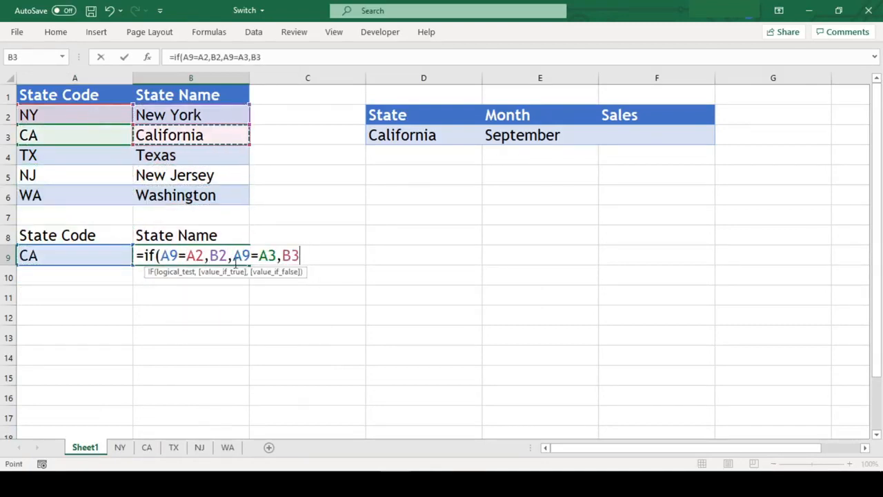
# Turn the A9=A3 condition into a nested IF by inserting the function before it.
pyautogui.click(233, 256)
pyautogui.write('if(')
pyautogui.click(321, 256)
# Add a third nested IF that tests A9=A4 and returns B4.
pyautogui.write(',i')
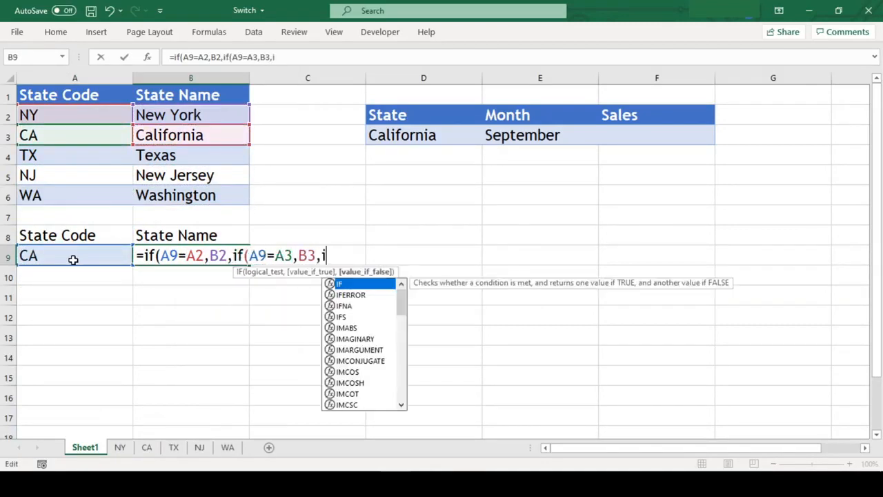
pyautogui.write('f(')
pyautogui.click(73, 259)
pyautogui.write('=')
pyautogui.click(104, 158)
pyautogui.write(',')
pyautogui.click(158, 156)
# Add a fourth nested IF that tests A9=A5 and returns B5.
pyautogui.write(',if(')
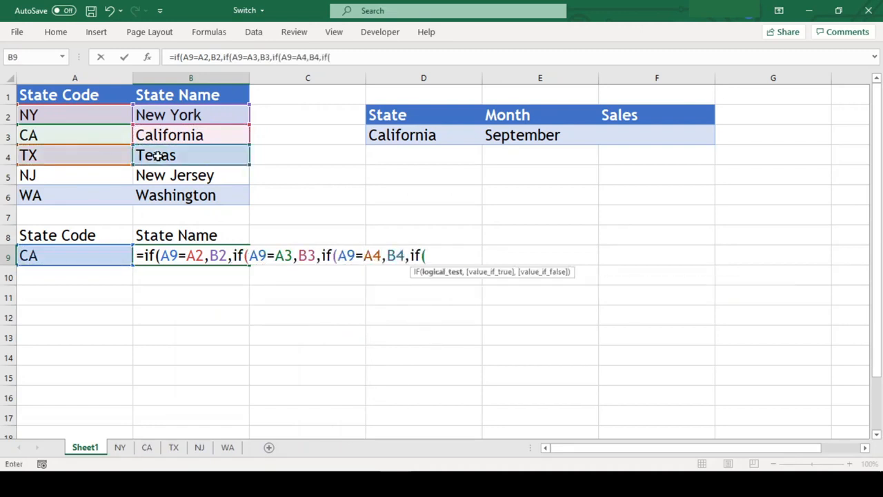
pyautogui.click(78, 257)
pyautogui.write('=')
pyautogui.click(108, 180)
pyautogui.write(',')
pyautogui.click(178, 176)
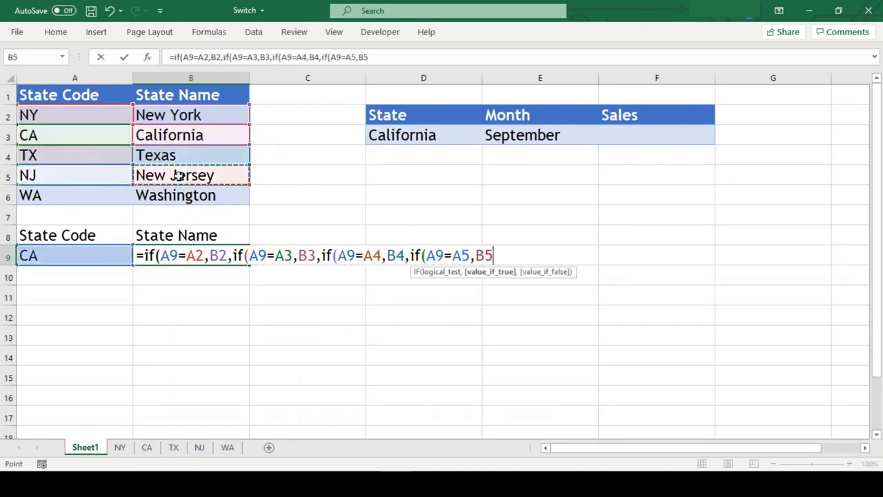
# Add a fifth nested IF testing A9=A6 and returning B6, otherwise "Unknown", and complete the formula.
pyautogui.write(',if(')
pyautogui.click(93, 252)
pyautogui.write('=')
pyautogui.click(118, 198)
pyautogui.write(',if(A9=A6')
pyautogui.click(156, 195)
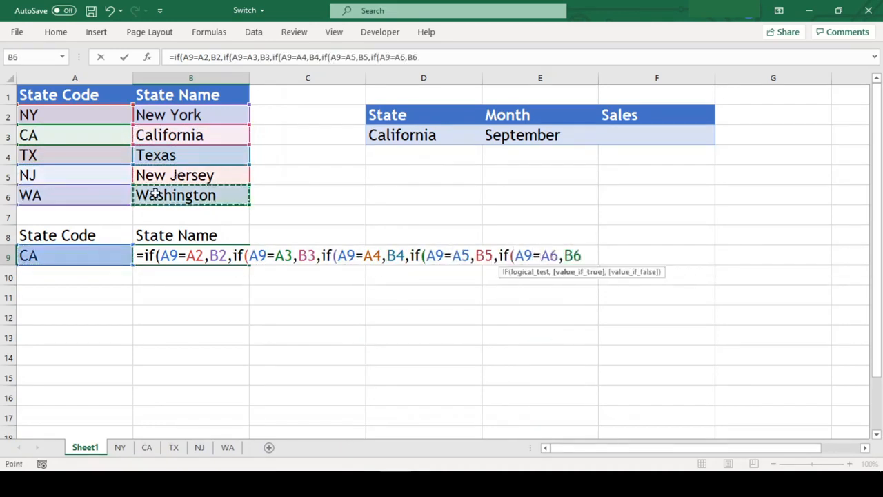
pyautogui.write(',"Unknown")))))')
pyautogui.press('Return')
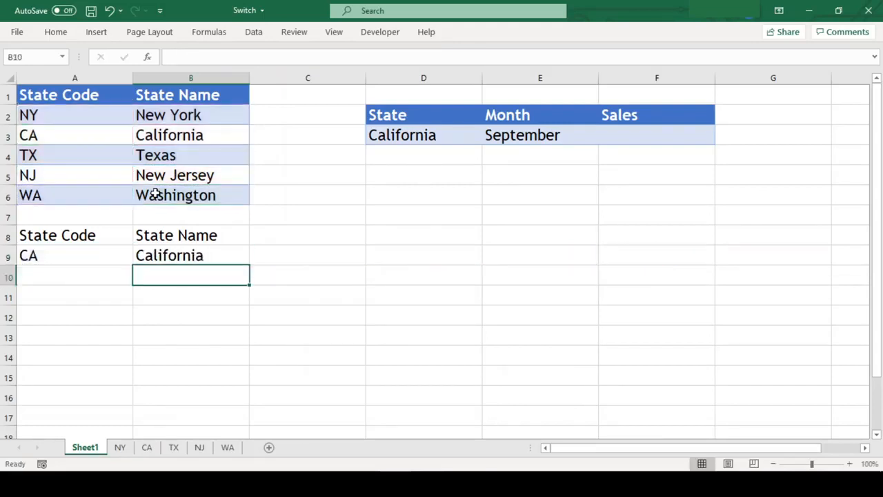
# Test the nested IF formula by choosing the state codes TX, WA and CA in A9.
pyautogui.click(87, 259)
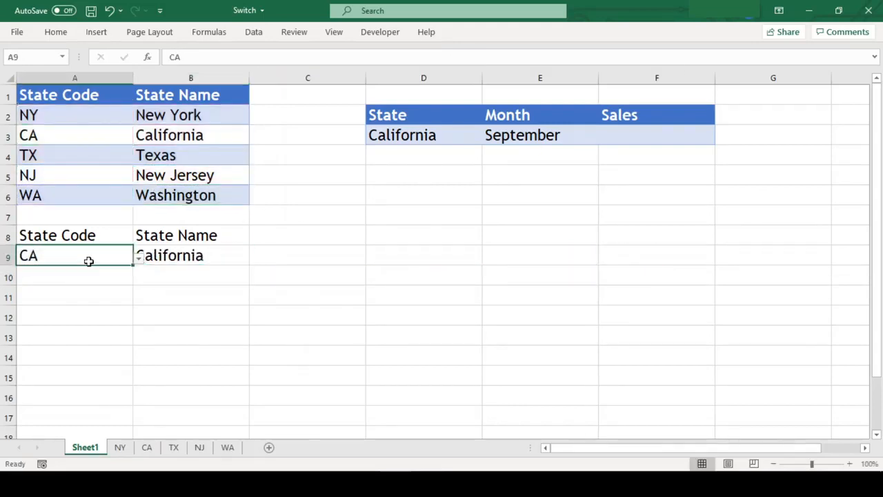
pyautogui.click(138, 257)
pyautogui.click(41, 285)
pyautogui.click(138, 257)
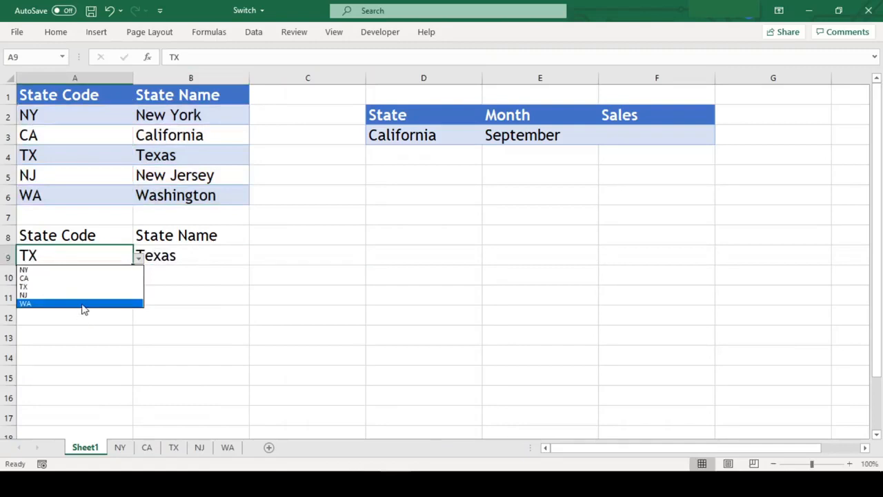
pyautogui.click(82, 303)
pyautogui.click(82, 304)
pyautogui.click(69, 256)
pyautogui.click(138, 257)
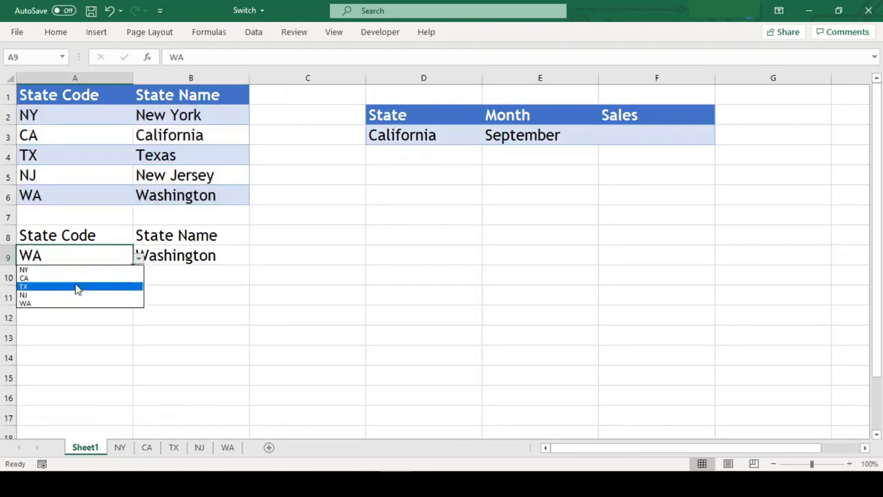
pyautogui.click(76, 278)
# Move the nested IF formula from B9 to B10.
pyautogui.click(209, 258)
pyautogui.hotkey('ctrl', 'x')
pyautogui.press('Down')
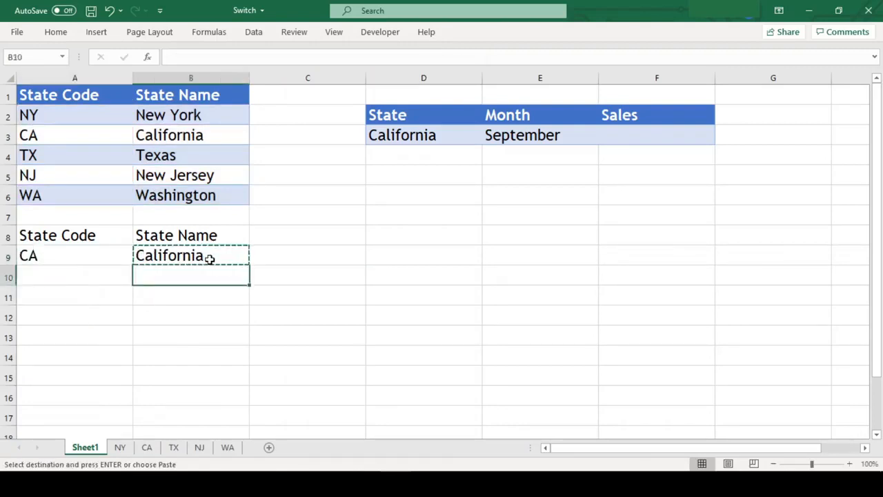
pyautogui.hotkey('ctrl', 'v')
# Start a SWITCH formula in B9 with A9 as the expression and A2, B2 as the first value and result.
pyautogui.click(209, 259)
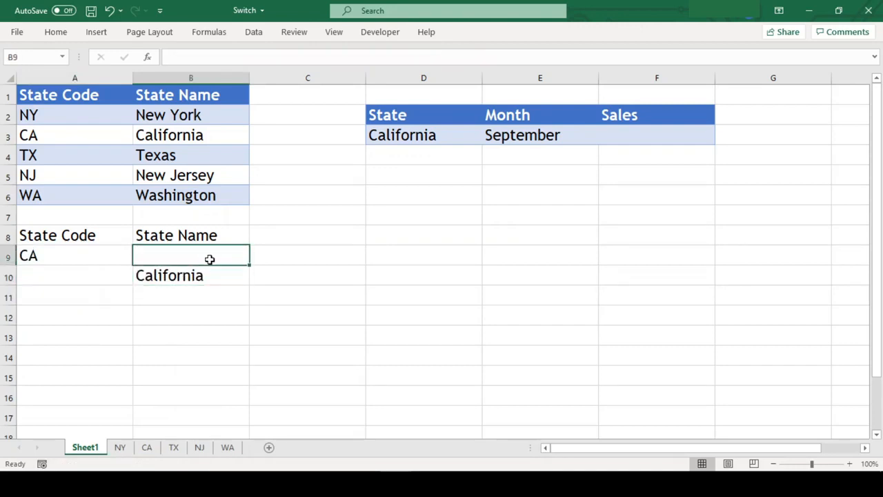
pyautogui.write('=swit')
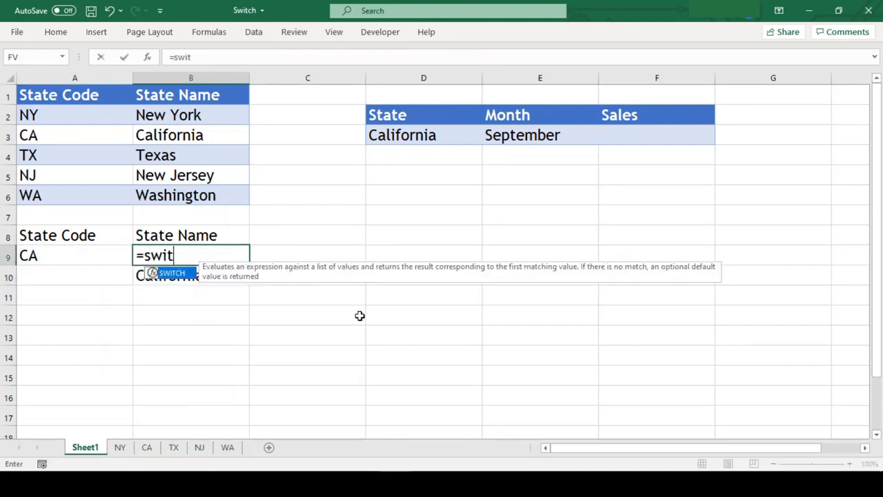
pyautogui.press('Tab')
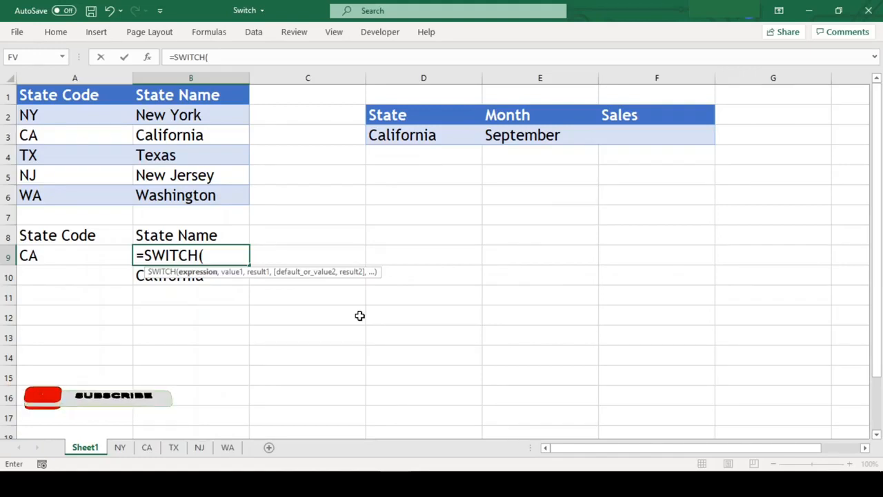
pyautogui.click(99, 257)
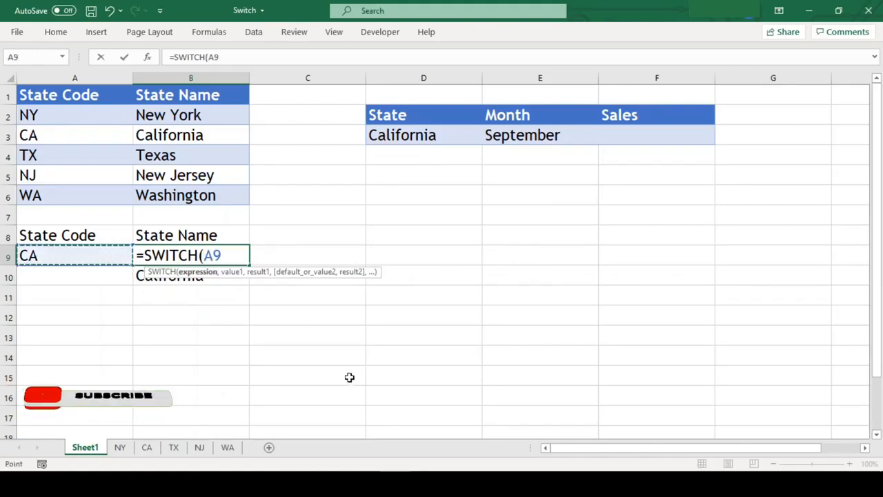
pyautogui.write(',')
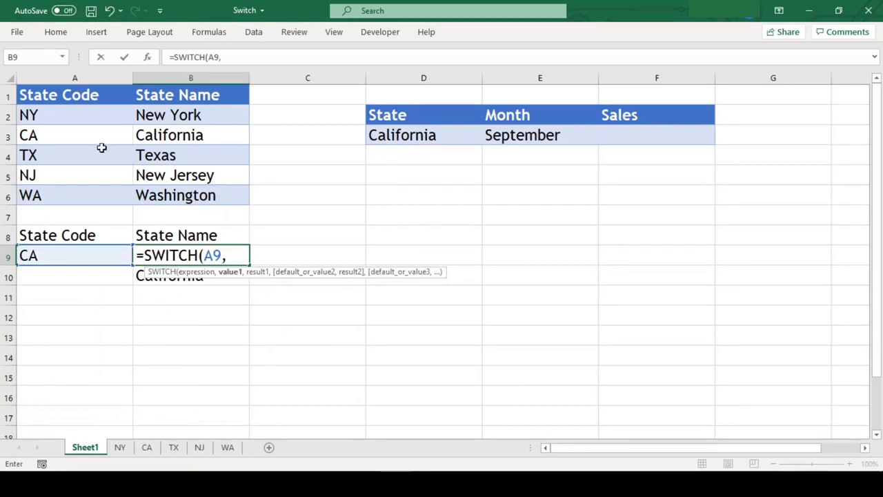
pyautogui.click(87, 113)
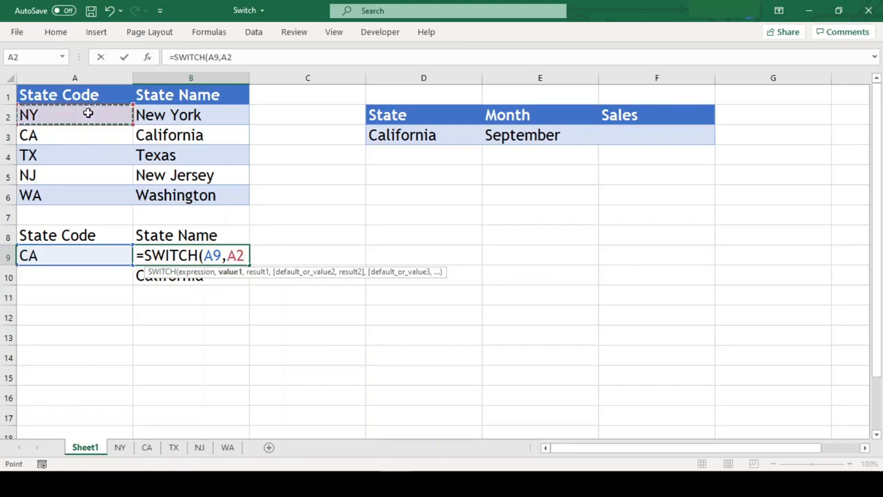
pyautogui.write(',')
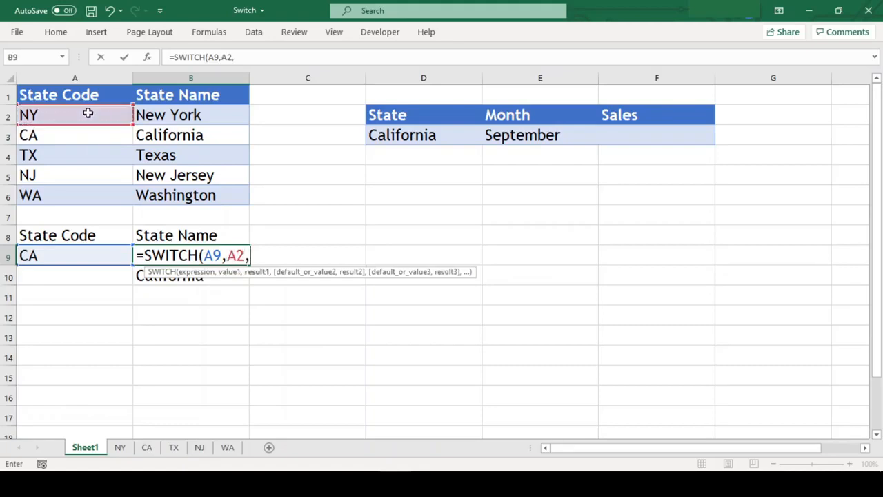
pyautogui.click(169, 116)
pyautogui.write(',')
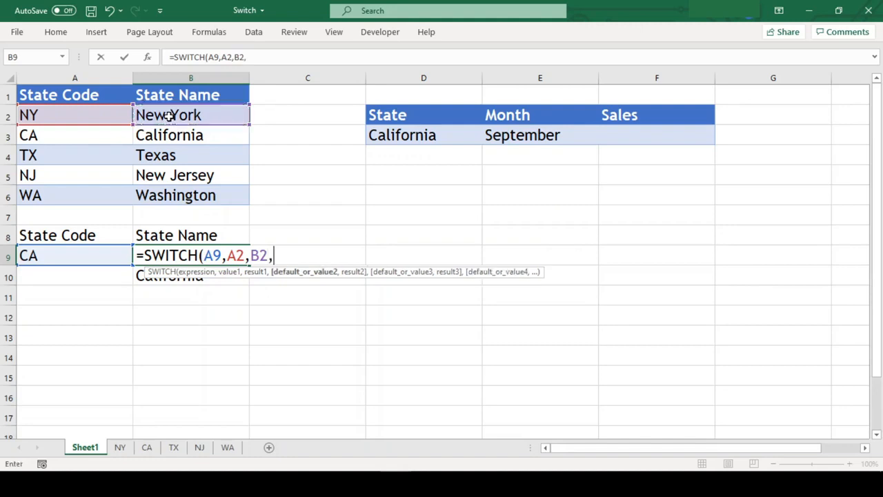
# Add the value and result pairs A3, B3 and A4, B4 to the SWITCH formula.
pyautogui.click(60, 132)
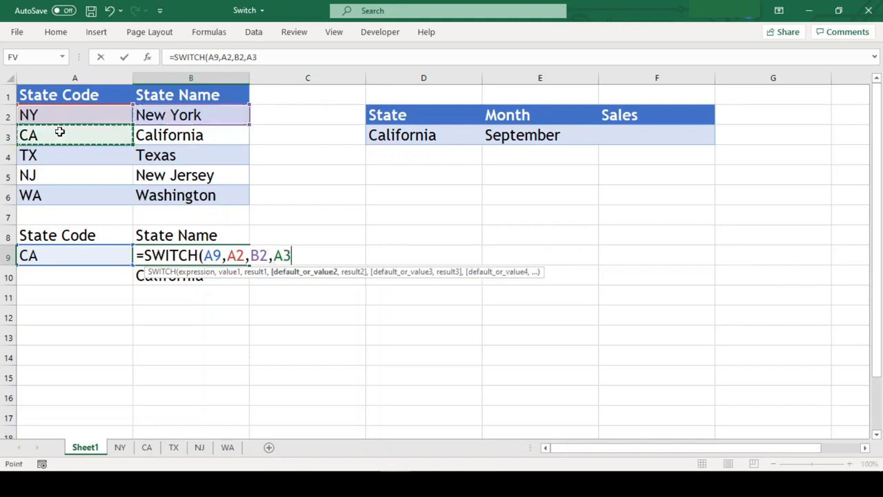
pyautogui.write(',')
pyautogui.click(171, 135)
pyautogui.write(',')
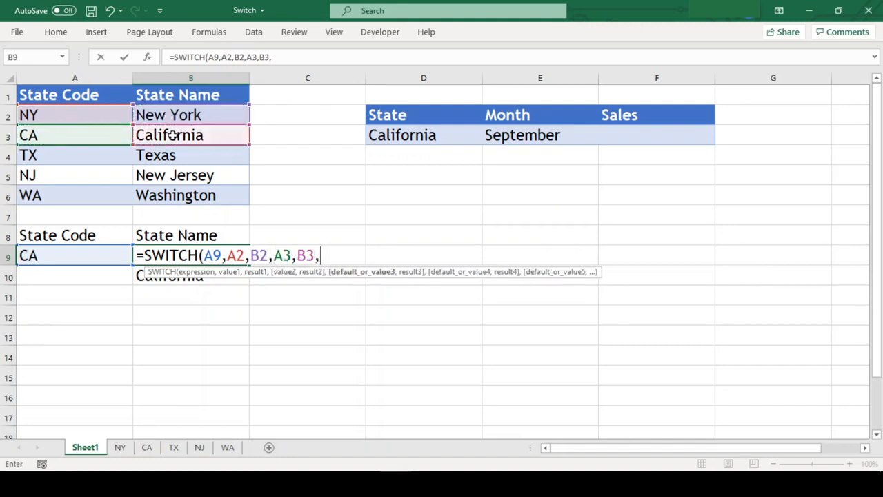
pyautogui.click(41, 158)
pyautogui.write(',')
pyautogui.click(175, 154)
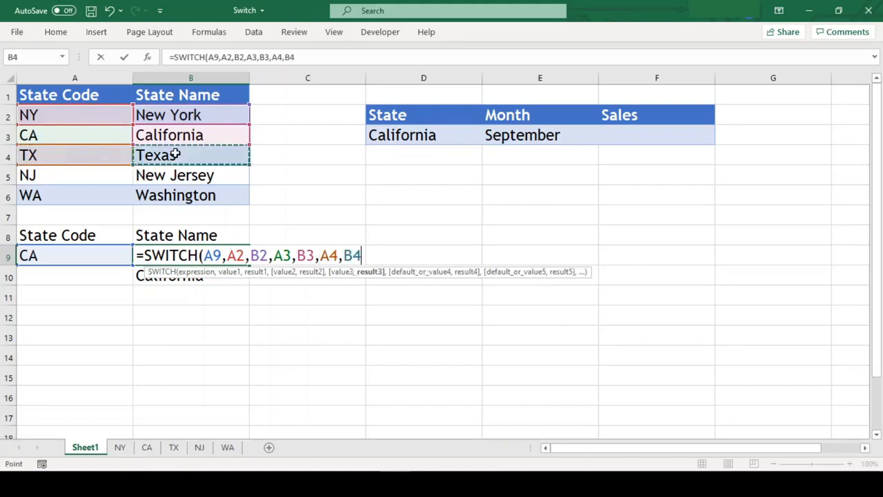
# Add the value and result pairs A5, B5 and A6, B6 to the SWITCH formula.
pyautogui.write(',')
pyautogui.click(102, 179)
pyautogui.write(',')
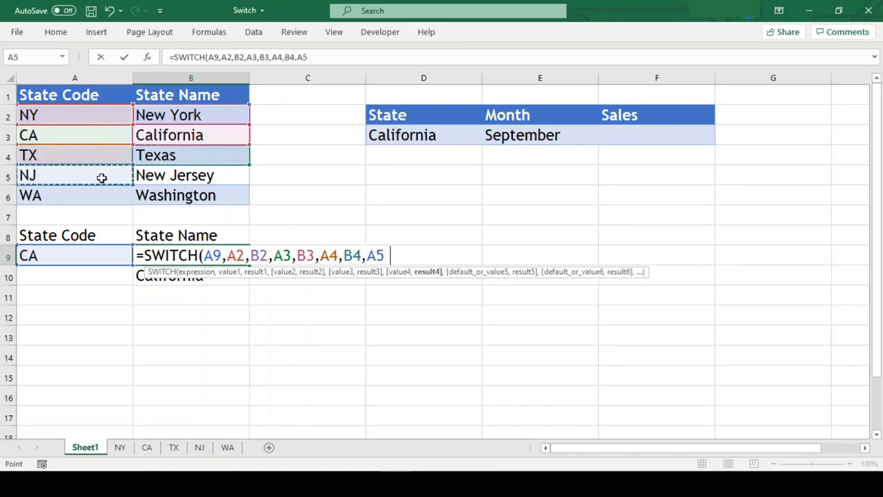
pyautogui.click(175, 176)
pyautogui.write(',')
pyautogui.click(87, 196)
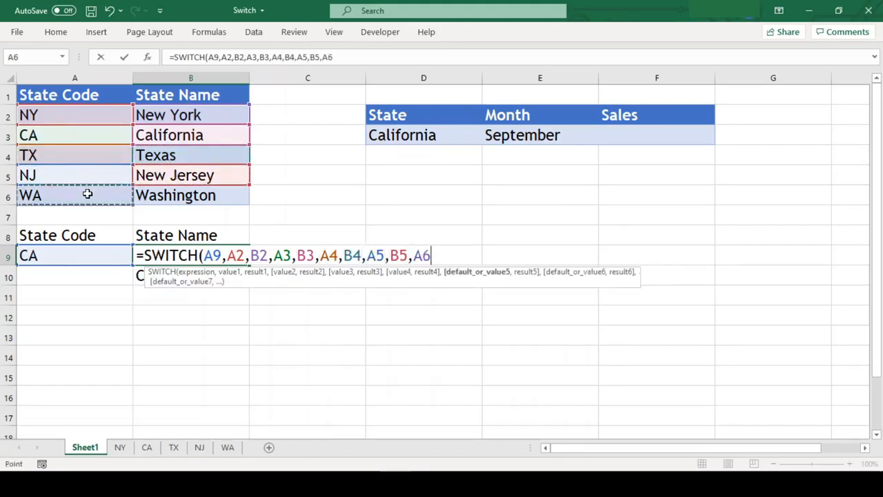
pyautogui.write(',')
pyautogui.click(166, 197)
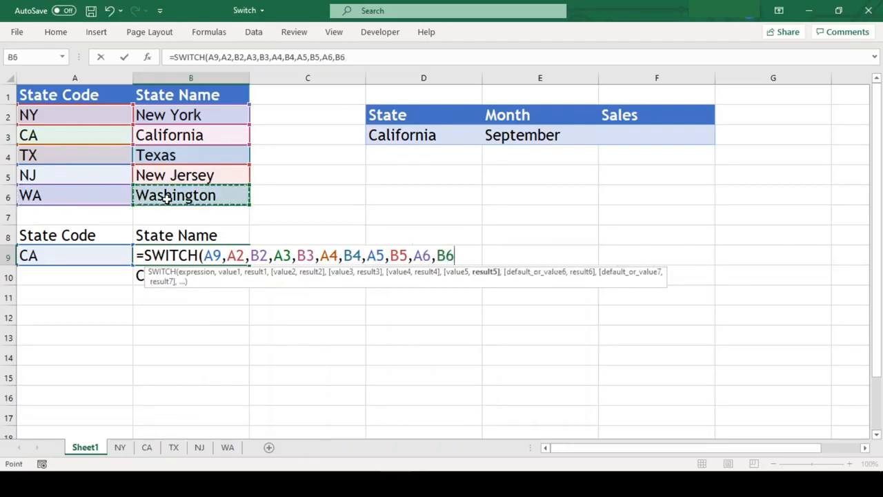
# Give the SWITCH formula the default "Unknown" and complete it.
pyautogui.write(',"Unkno')
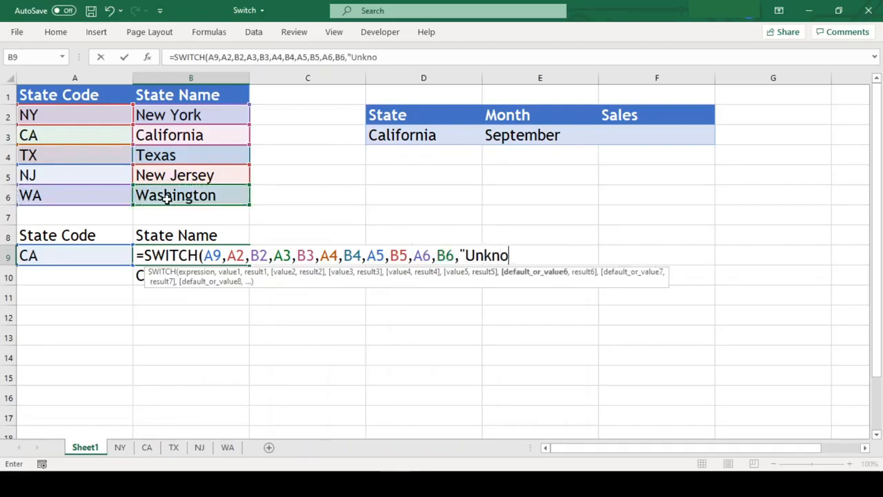
pyautogui.write('wn")')
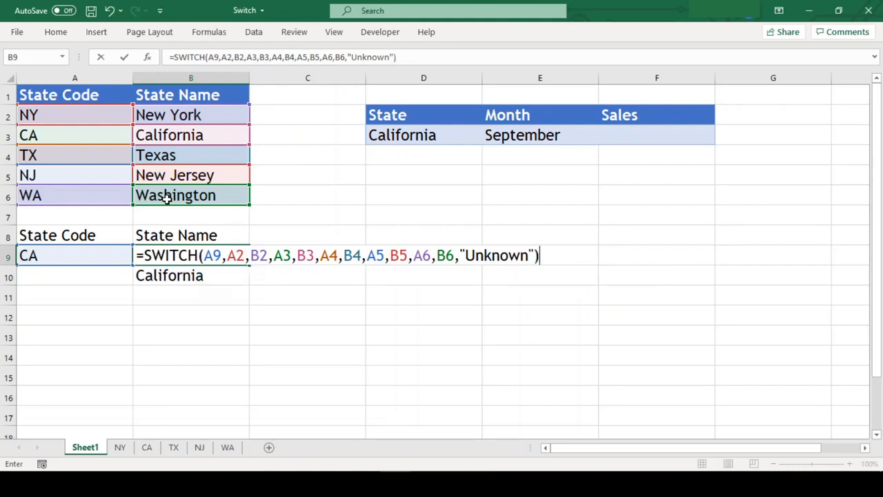
pyautogui.press('Return')
# Test the SWITCH formula against the nested IF by choosing NY, NJ and CA in A9.
pyautogui.click(115, 256)
pyautogui.click(140, 259)
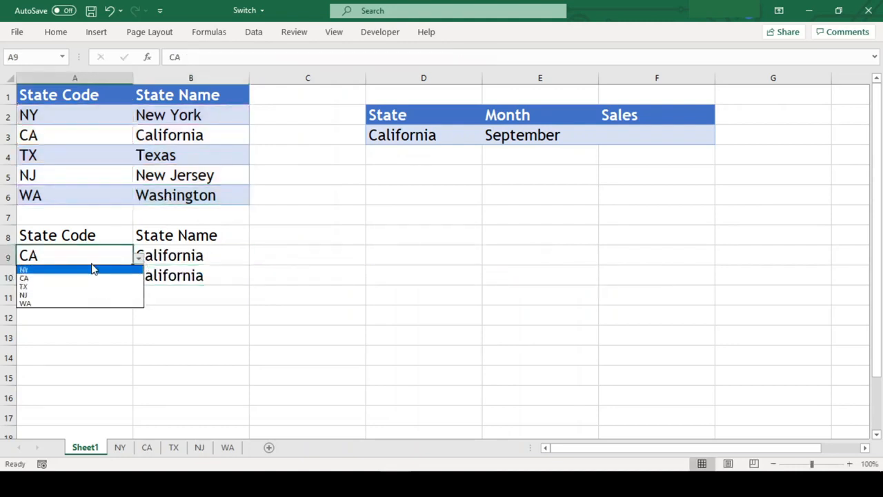
pyautogui.click(92, 269)
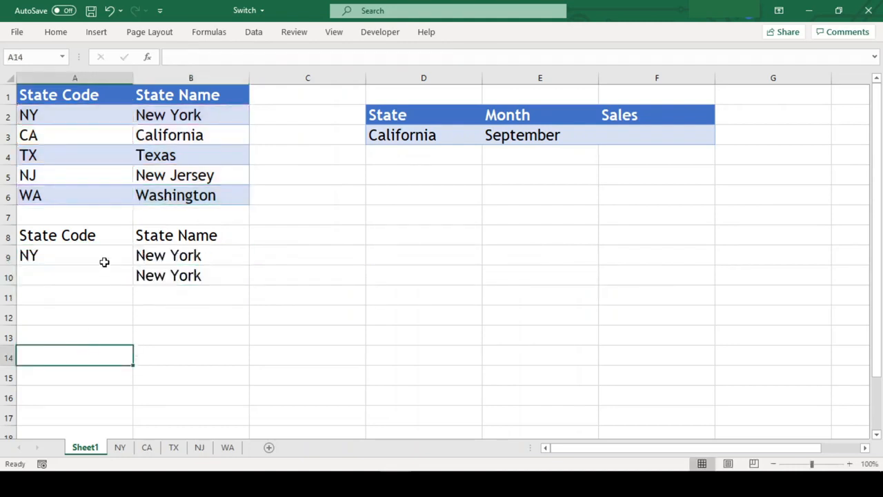
pyautogui.click(130, 256)
pyautogui.click(139, 258)
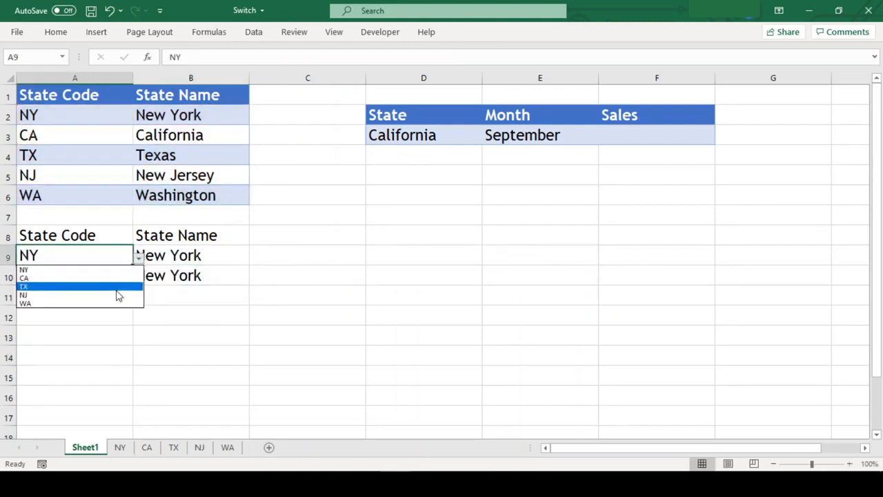
pyautogui.click(118, 296)
pyautogui.click(105, 313)
pyautogui.click(122, 252)
pyautogui.click(139, 258)
pyautogui.click(107, 276)
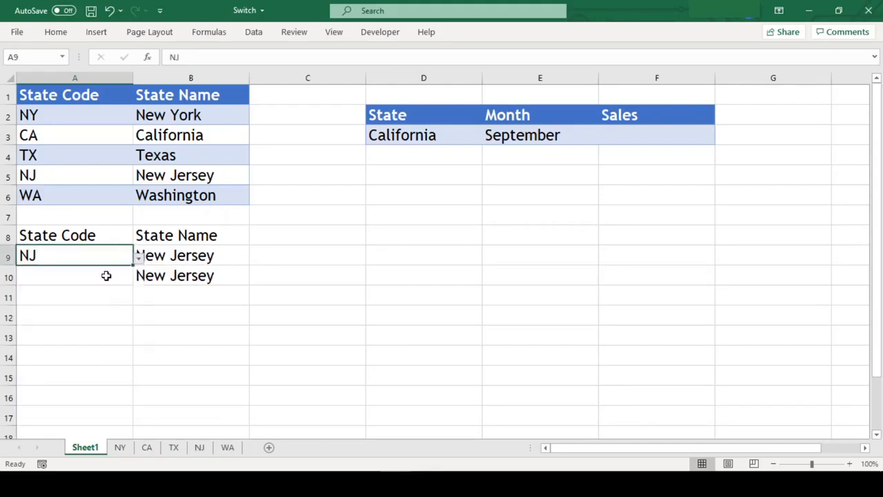
pyautogui.click(176, 356)
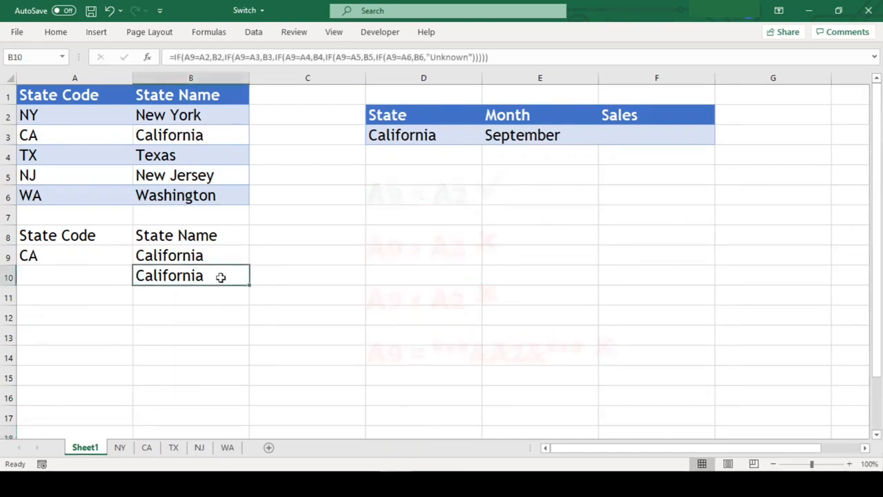
# Copy the IF formula from B10 and the SWITCH formula from B9 as plain text into A15 and A16.
pyautogui.doubleClick(221, 276)
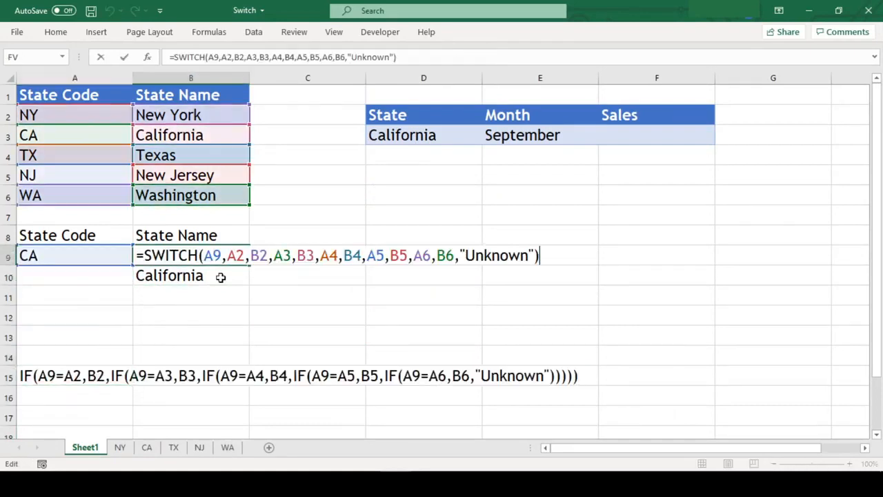
pyautogui.hotkey('ctrl', 'shift', 'Left')
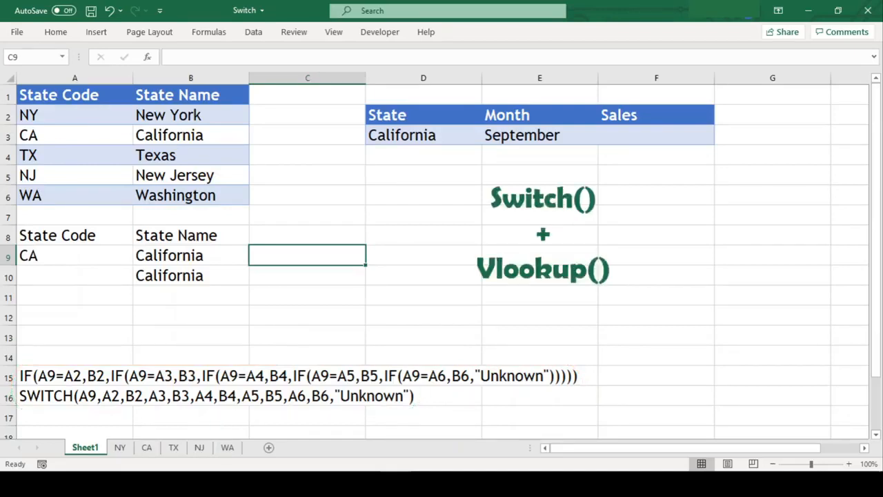
# Review the monthly sales tables on the NY, CA, TX, NJ and WA sheets and return to Sheet1.
pyautogui.click(120, 449)
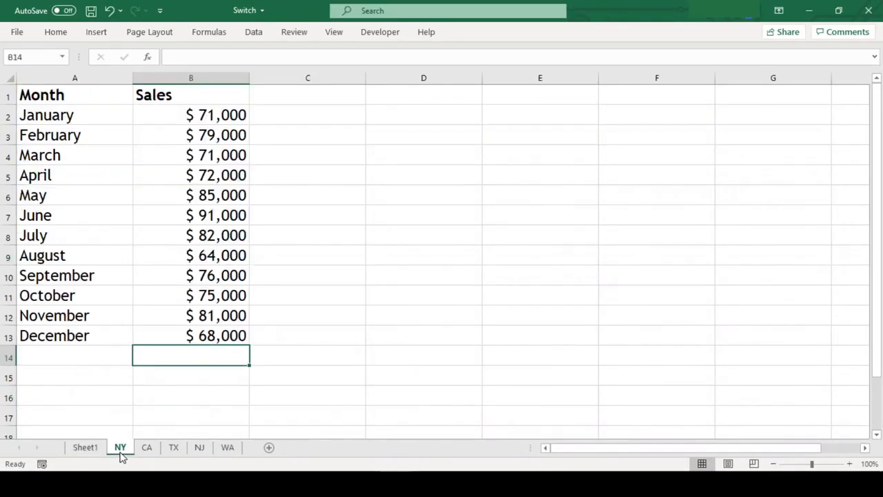
pyautogui.click(149, 455)
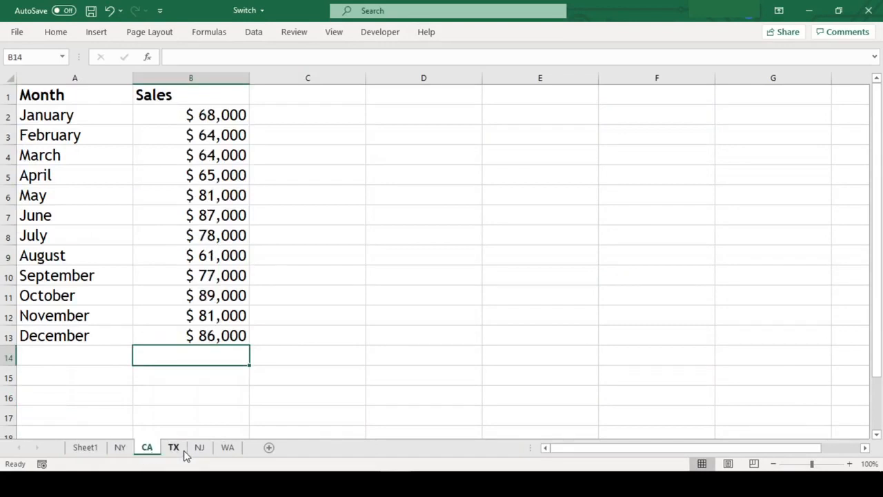
pyautogui.click(184, 454)
pyautogui.click(204, 453)
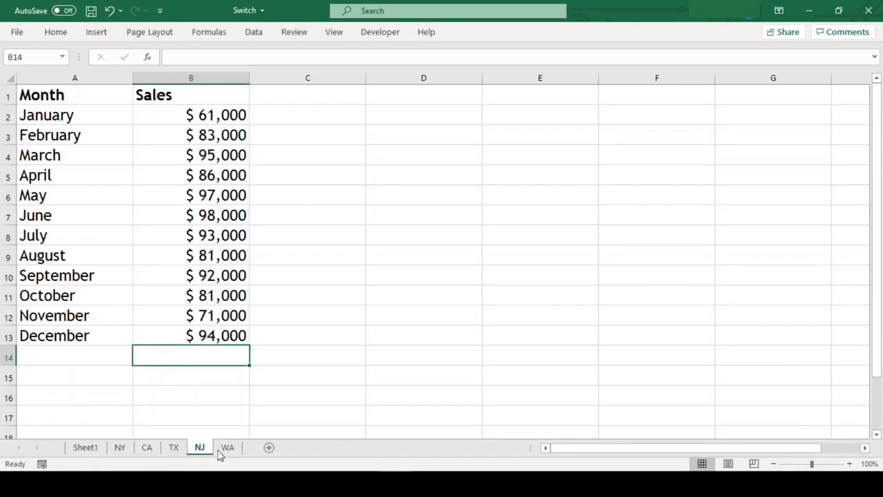
pyautogui.click(231, 454)
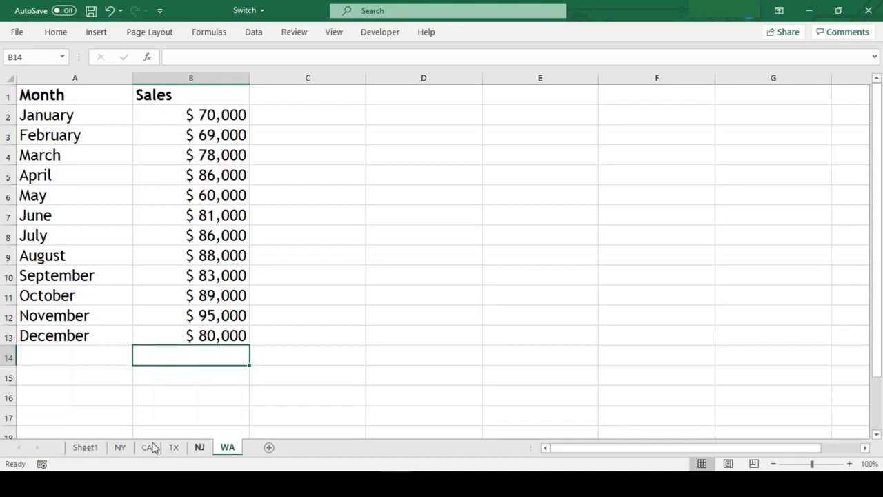
pyautogui.click(87, 452)
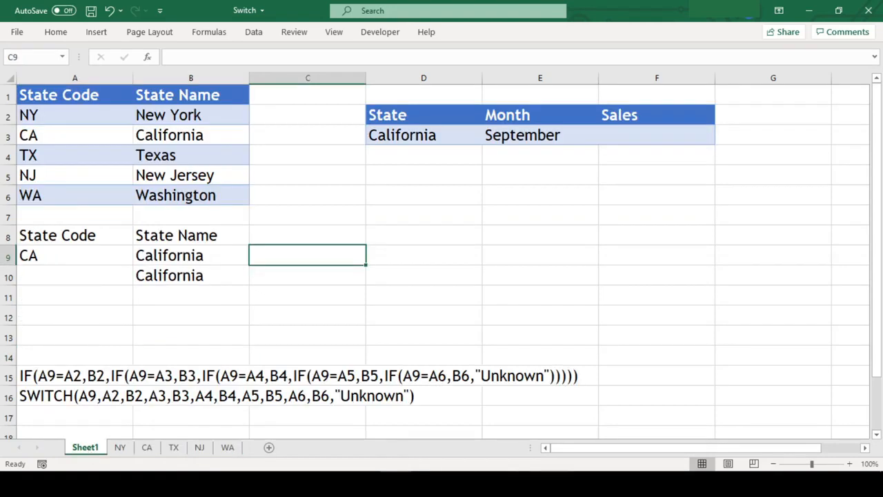
# Examine the state choices available in D3 and the month choices in E3 without changing either selection.
pyautogui.click(467, 135)
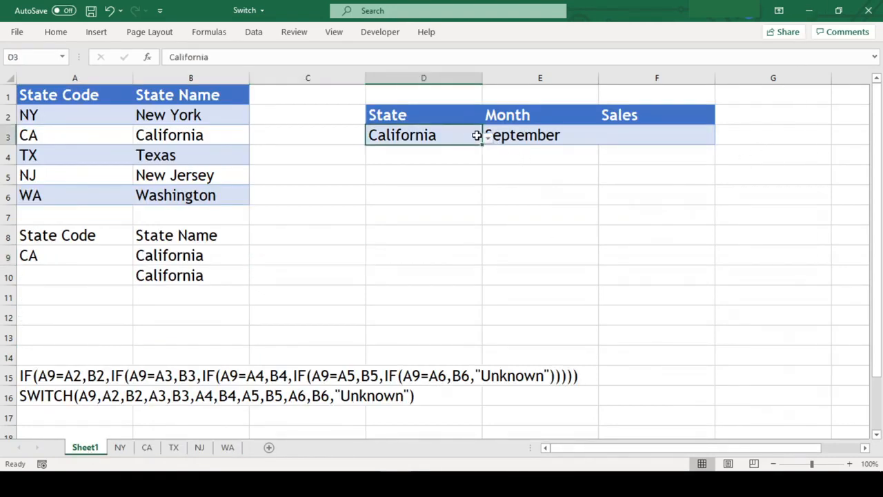
pyautogui.click(487, 140)
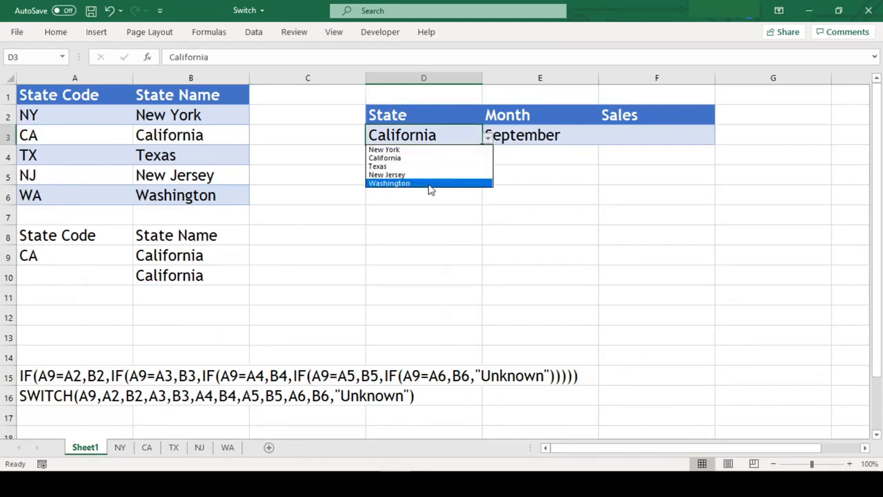
pyautogui.click(584, 139)
pyautogui.click(585, 136)
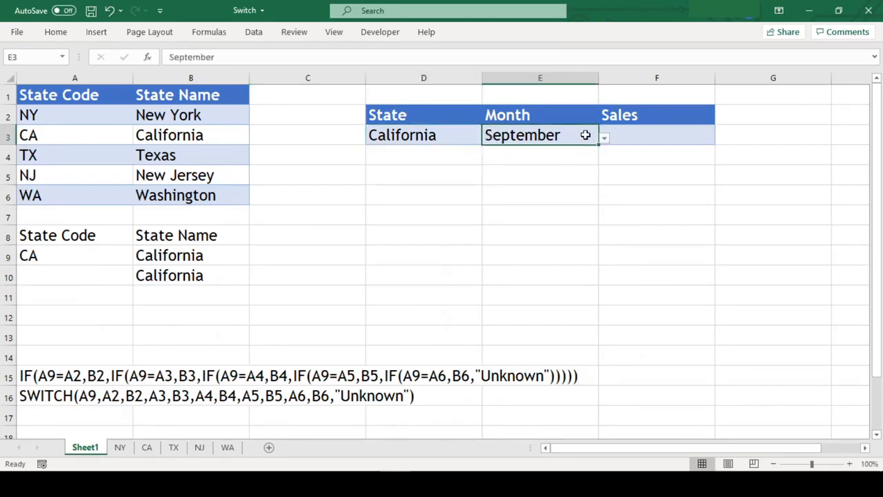
pyautogui.click(605, 140)
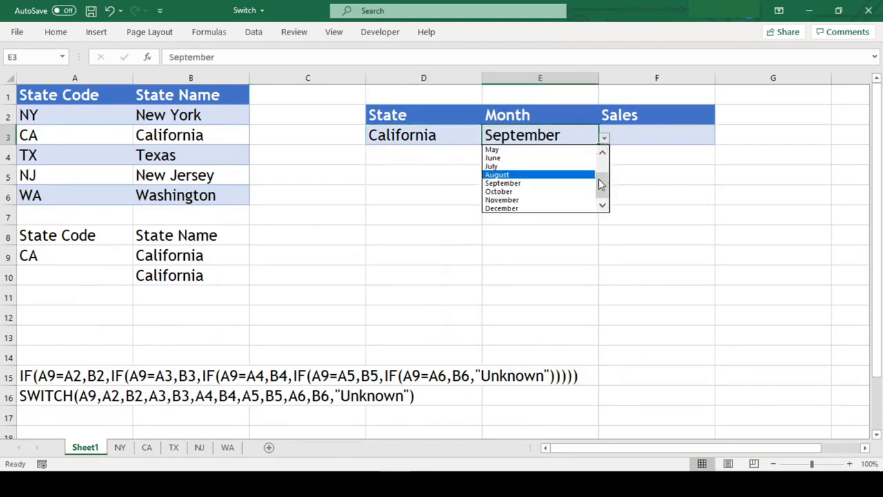
pyautogui.scroll(1, 607, 166)
pyautogui.scroll(1, 612, 153)
pyautogui.press('Escape')
pyautogui.click(307, 255)
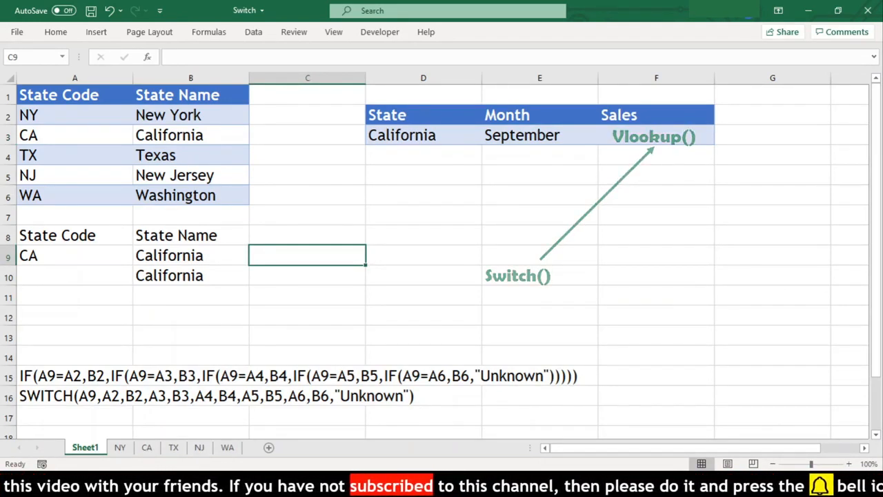
# Start a VLOOKUP formula in F3 with E3 as the lookup value and NY!A2:B13 as the table array.
pyautogui.click(699, 137)
pyautogui.write('=VLOOKUP(')
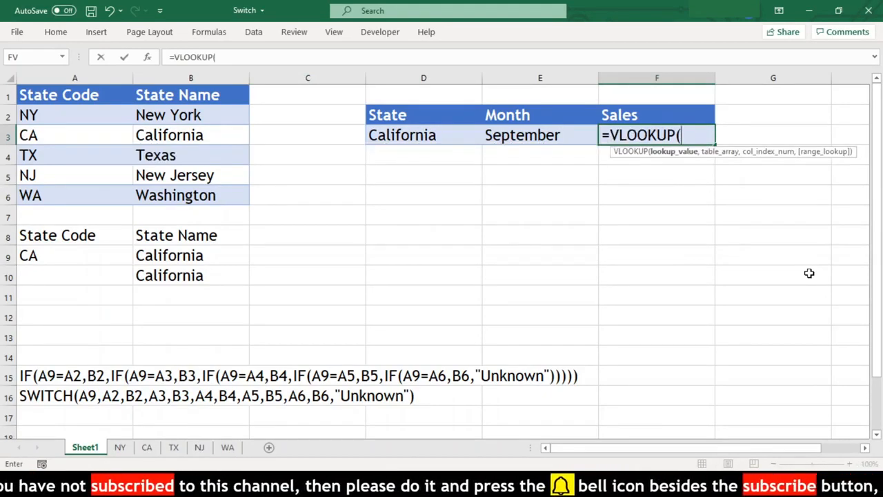
pyautogui.click(554, 138)
pyautogui.write(',')
pyautogui.click(123, 446)
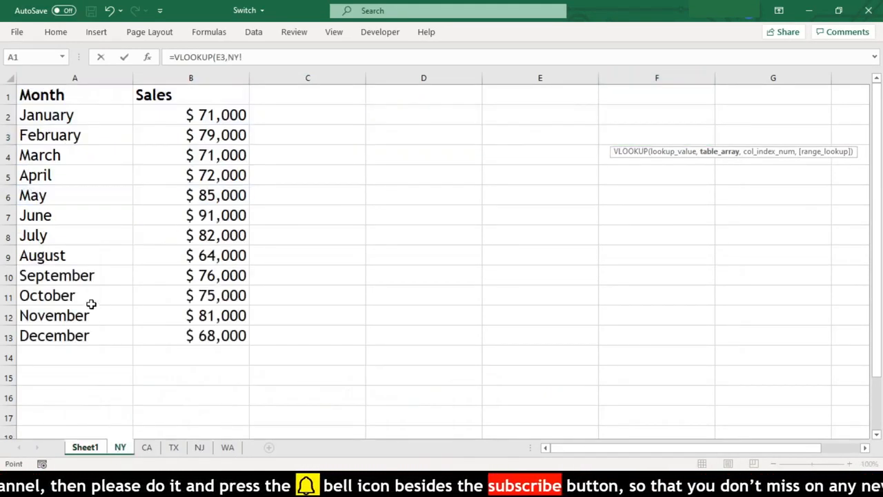
pyautogui.click(92, 303)
pyautogui.hotkey('ctrl', 'Up')
pyautogui.press('Down')
pyautogui.hotkey('ctrl', 'shift', 'Right')
pyautogui.hotkey('ctrl', 'shift', 'Down')
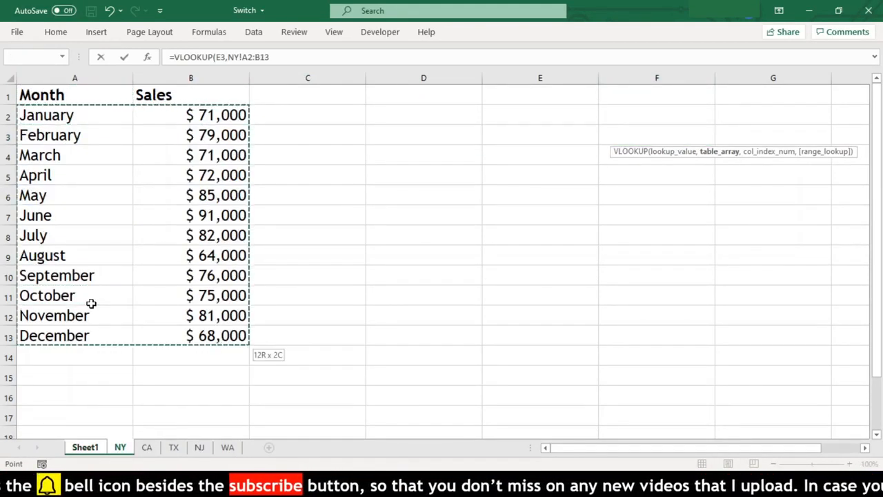
pyautogui.write(',')
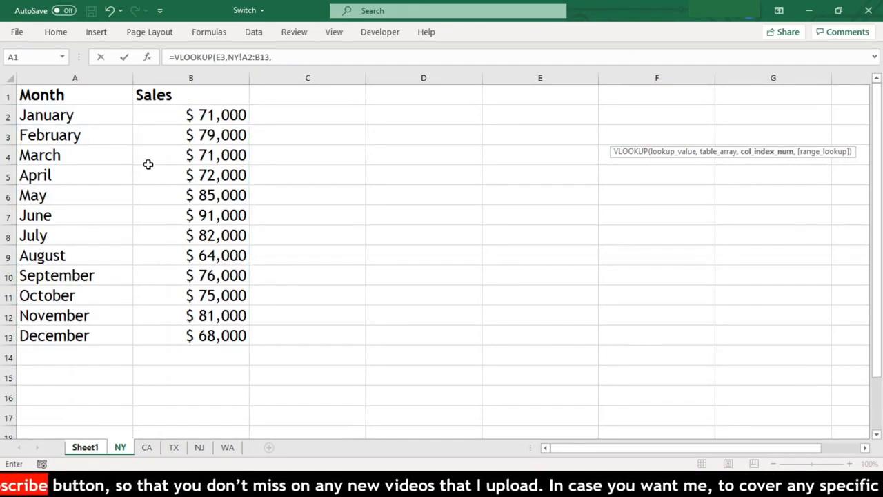
# Give the VLOOKUP column index 2 with an exact match (FALSE) and complete the formula.
pyautogui.write('2,')
pyautogui.press('Down')
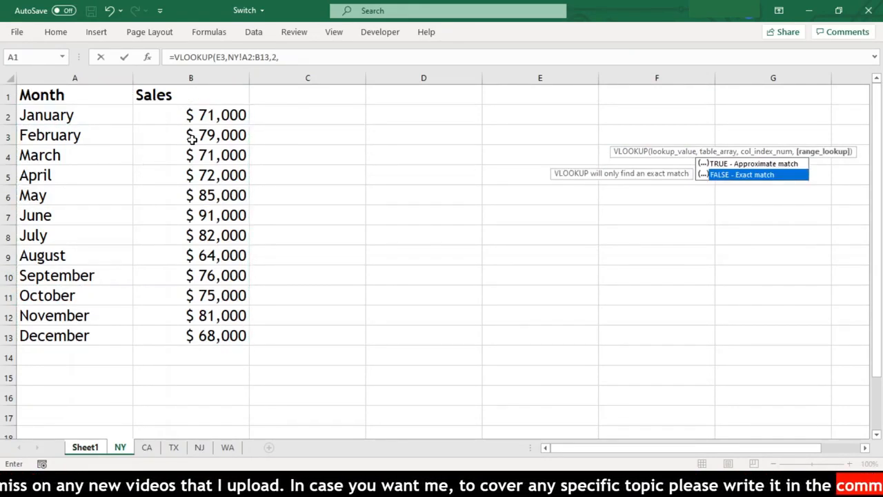
pyautogui.press('Tab')
pyautogui.write(')')
pyautogui.press('Return')
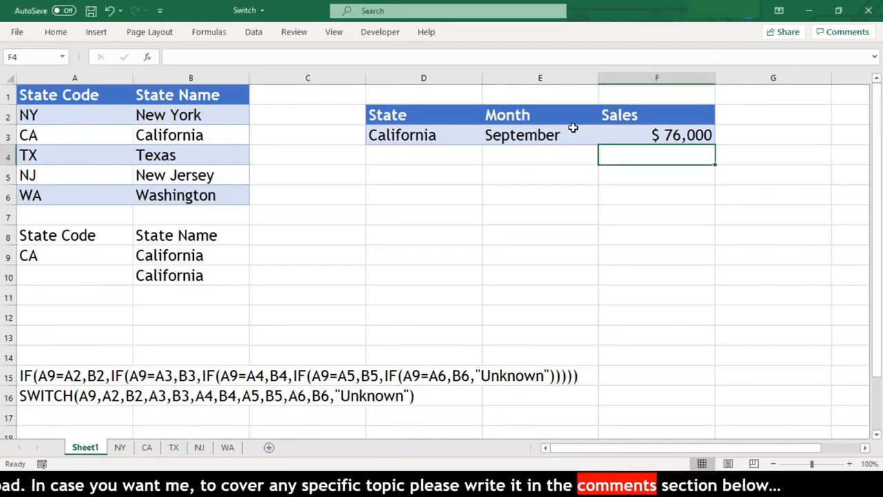
# Test the sales lookup by choosing June, December and September as the month in E3.
pyautogui.click(583, 133)
pyautogui.click(604, 139)
pyautogui.click(564, 162)
pyautogui.click(604, 138)
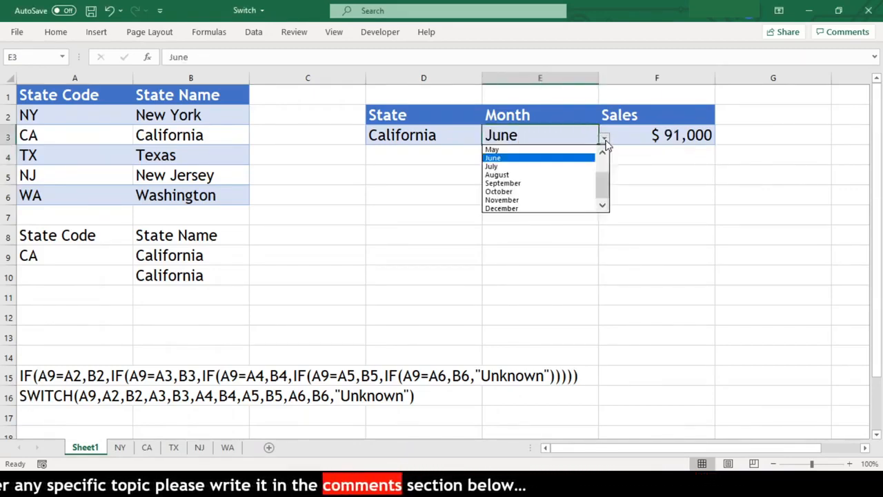
pyautogui.click(562, 209)
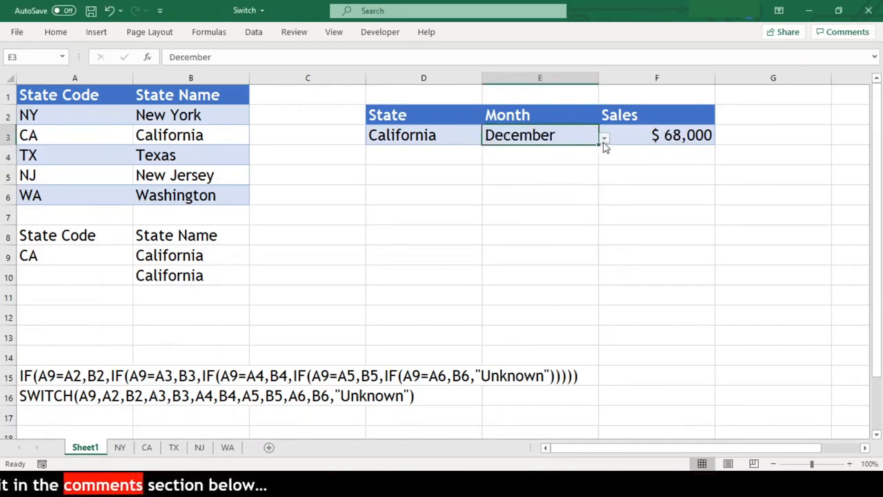
pyautogui.click(604, 138)
pyautogui.click(566, 182)
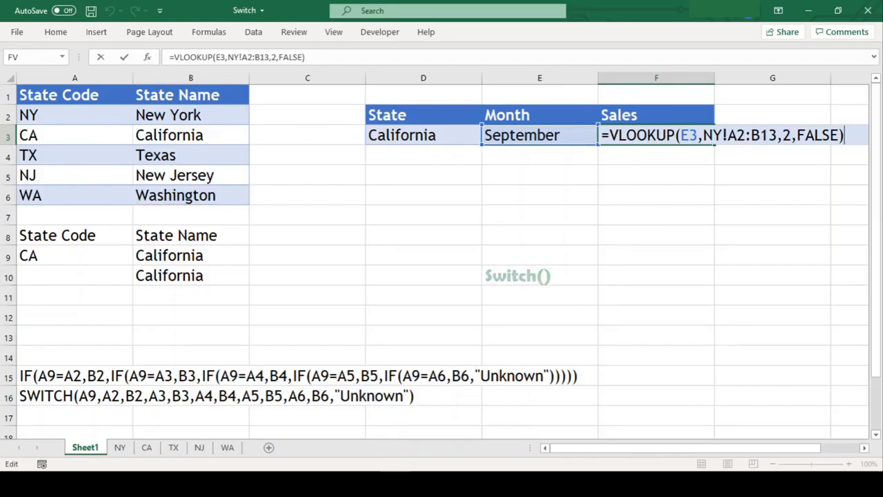
# Start a SWITCH formula in D5 with the selected state in D3 as its expression.
pyautogui.hotkey('ctrl', 'Return')
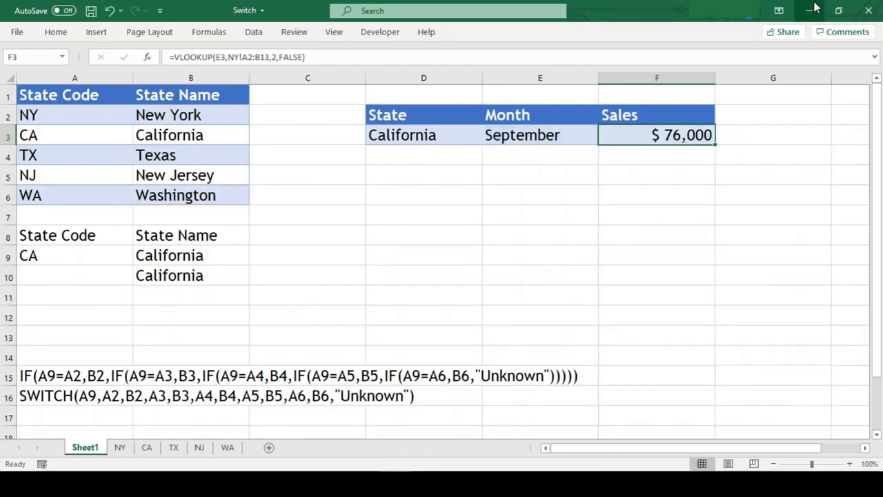
pyautogui.press('Down')
pyautogui.press('Down')
pyautogui.press('Left')
pyautogui.press('Left')
pyautogui.write('=SWITCH(')
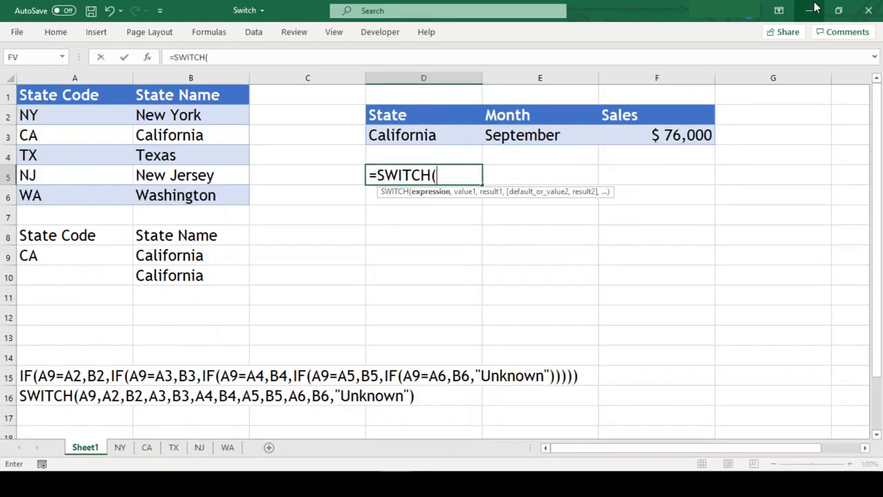
pyautogui.click(455, 139)
pyautogui.write(',')
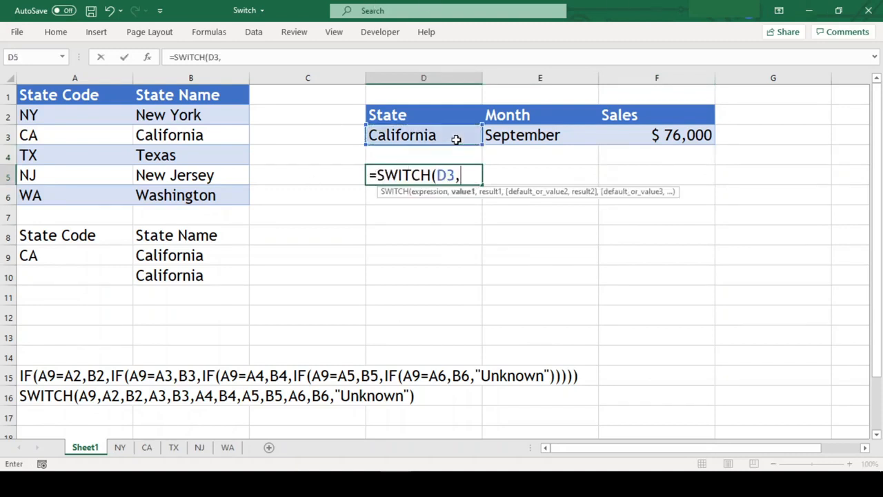
# Add the value and result pairs B2, A2 and B3, A3 to the SWITCH formula in D5.
pyautogui.click(202, 114)
pyautogui.write('.')
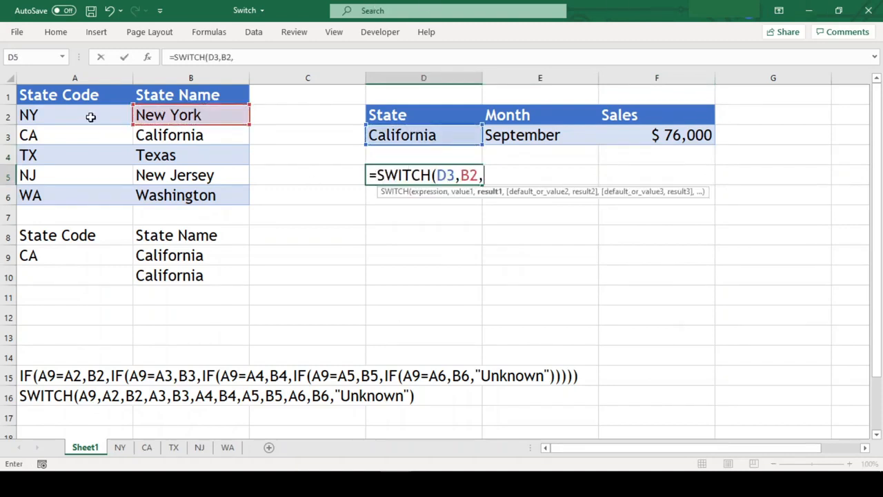
pyautogui.click(94, 116)
pyautogui.write(',')
pyautogui.click(159, 136)
pyautogui.write(',')
pyautogui.click(63, 136)
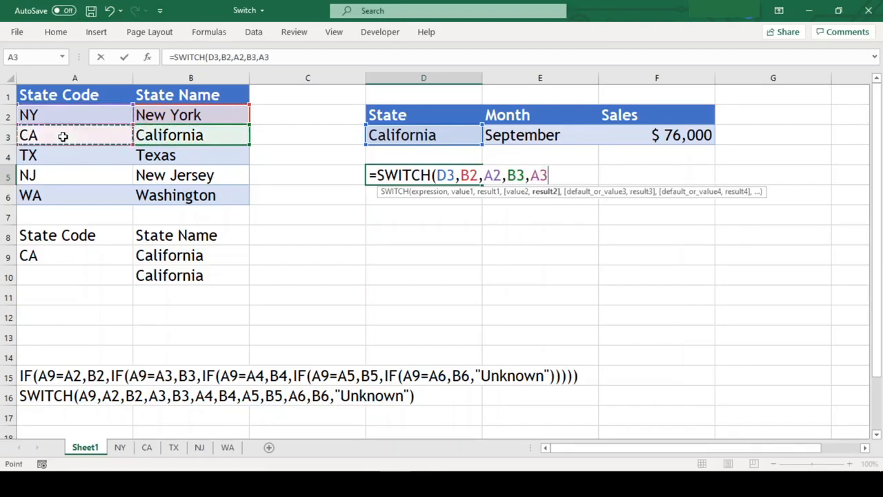
pyautogui.write(',')
# Add the value and result pairs B4, A4 and B5, A5 to the SWITCH formula in D5.
pyautogui.click(134, 153)
pyautogui.write(',')
pyautogui.click(124, 155)
pyautogui.write(',')
pyautogui.click(148, 174)
pyautogui.write(',')
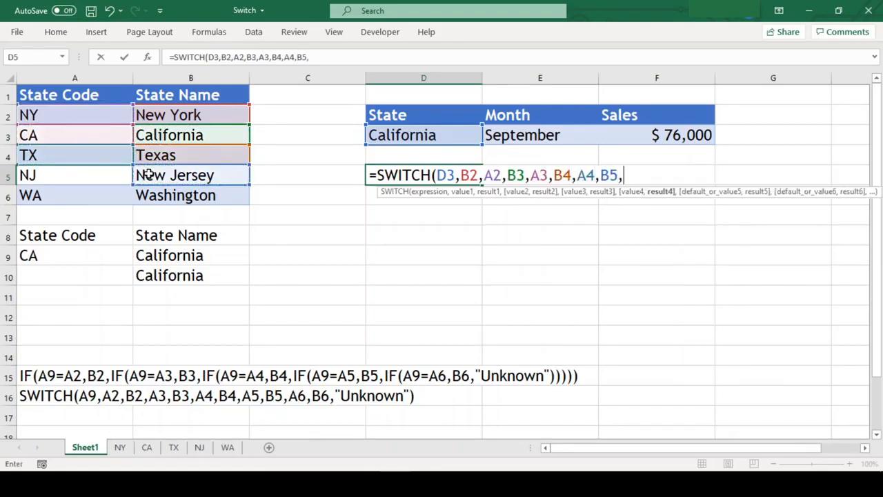
pyautogui.click(91, 172)
pyautogui.write(',')
# Add the pair B6, A6 and the default "Unknown" to the SWITCH formula in D5 and complete it.
pyautogui.click(161, 200)
pyautogui.write(',')
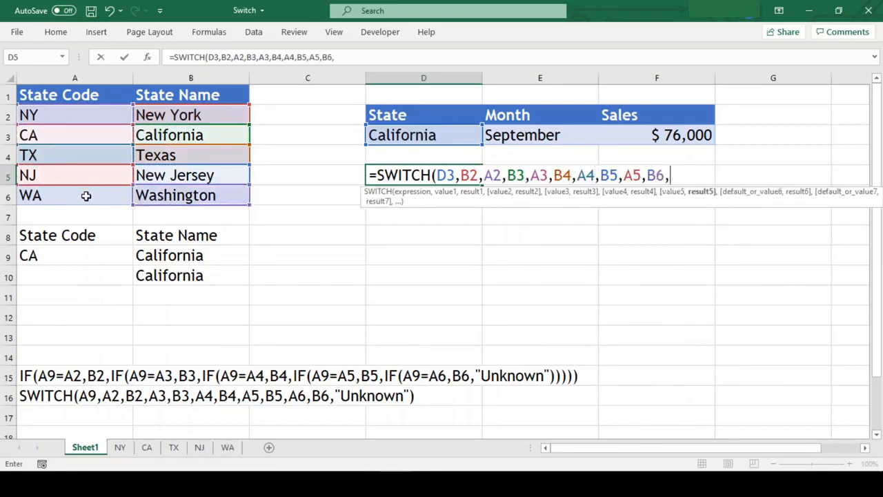
pyautogui.click(86, 196)
pyautogui.write(',"Unknown")')
pyautogui.press('Return')
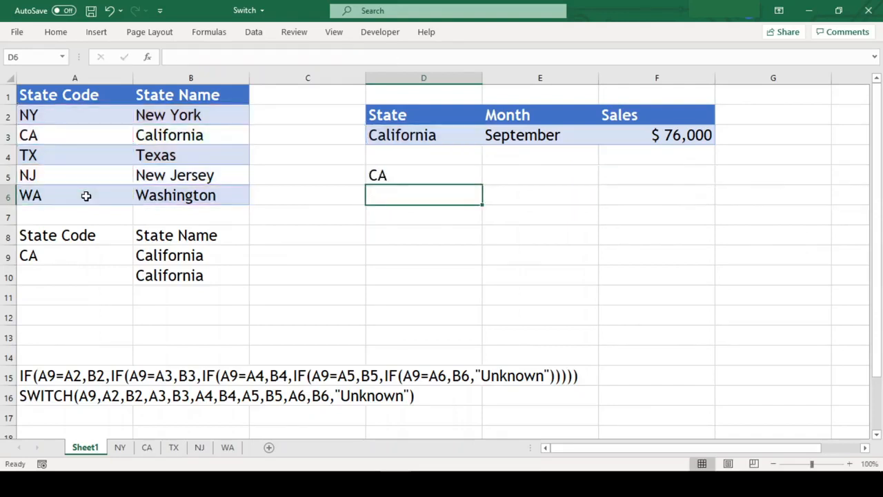
# Test the state code formula by choosing New Jersey, Washington and California in D3.
pyautogui.click(476, 138)
pyautogui.click(486, 137)
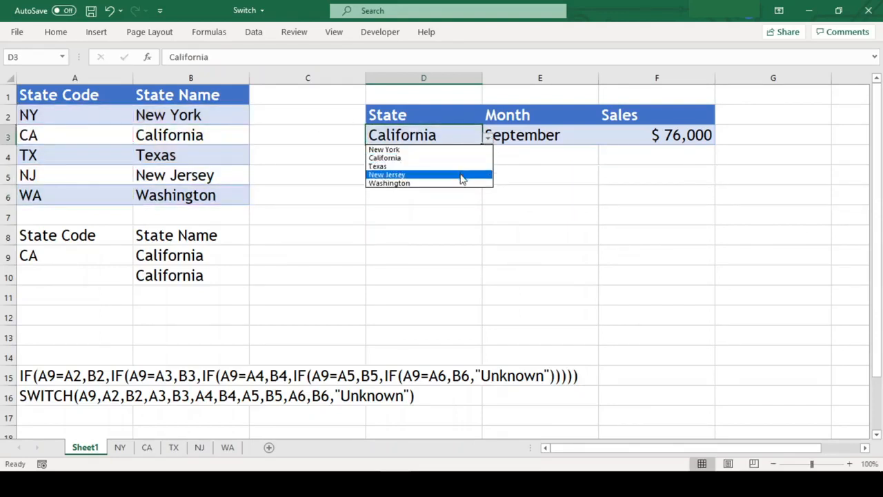
pyautogui.click(463, 174)
pyautogui.click(488, 138)
pyautogui.click(461, 183)
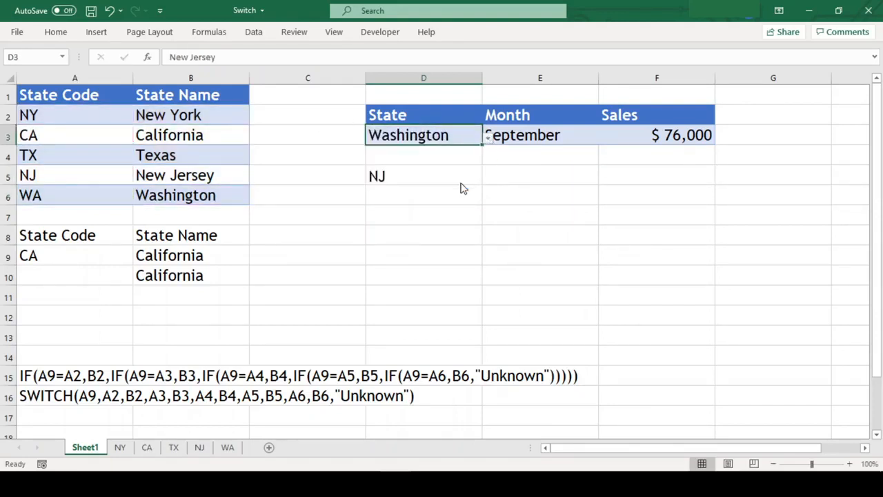
pyautogui.click(488, 139)
pyautogui.click(462, 159)
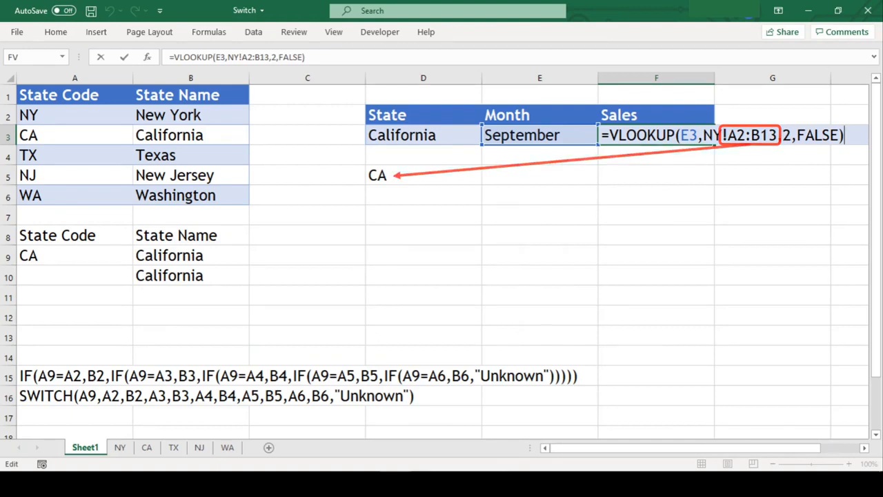
# Append & "!A2:B13" to the SWITCH formula in D5 so it builds a sheet range reference.
pyautogui.press('Return')
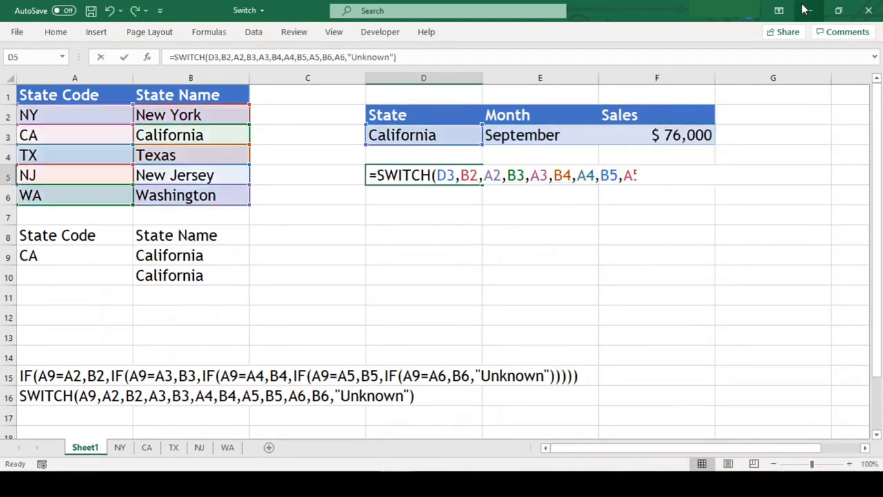
pyautogui.press('F2')
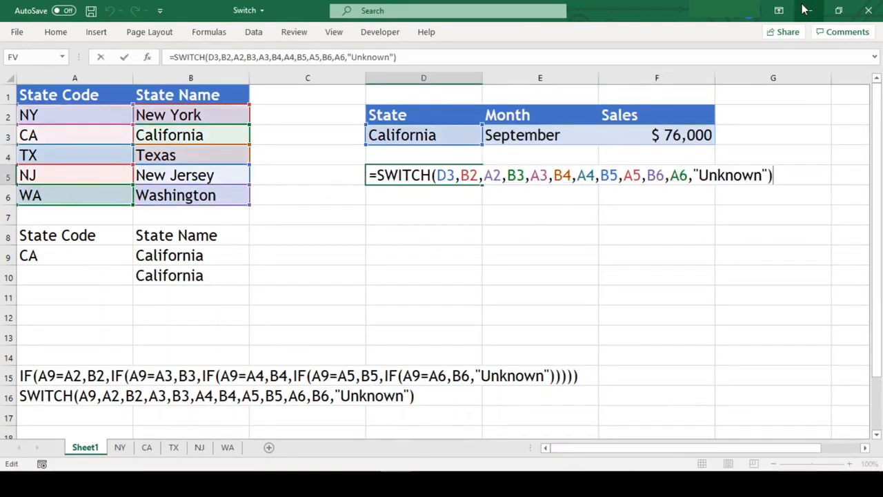
pyautogui.write('& "!A')
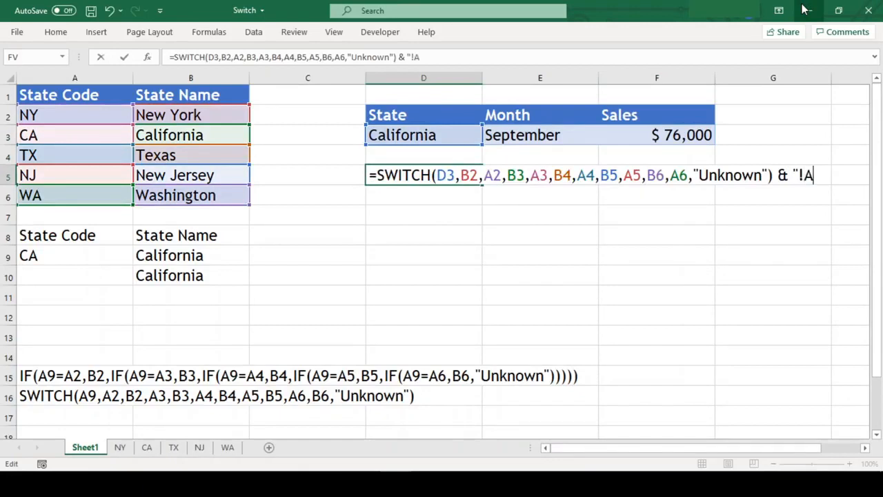
pyautogui.write('2:B13"')
pyautogui.press('Return')
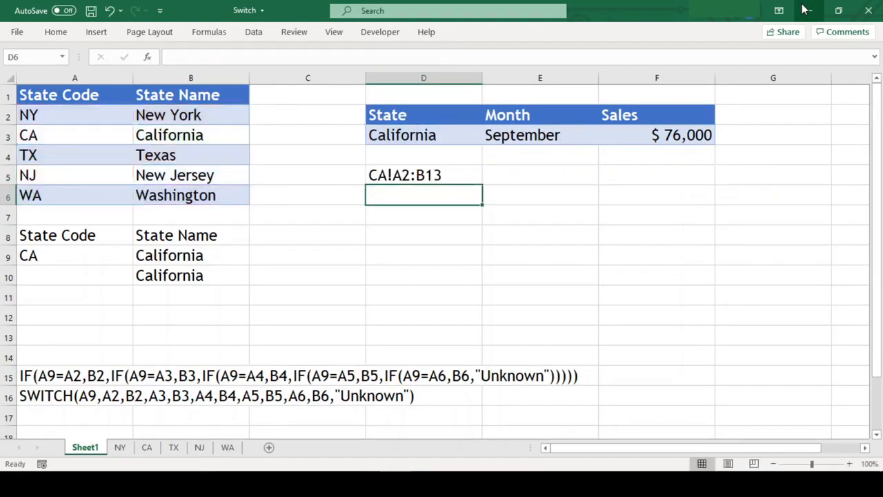
# Test the sheet range reference formula by choosing Texas, Washington and California as the state in D3.
pyautogui.click(449, 141)
pyautogui.click(489, 142)
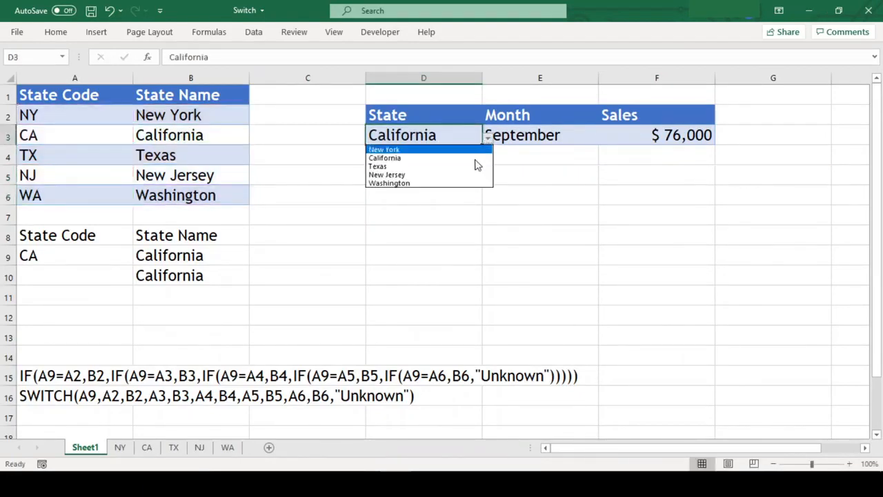
pyautogui.click(473, 168)
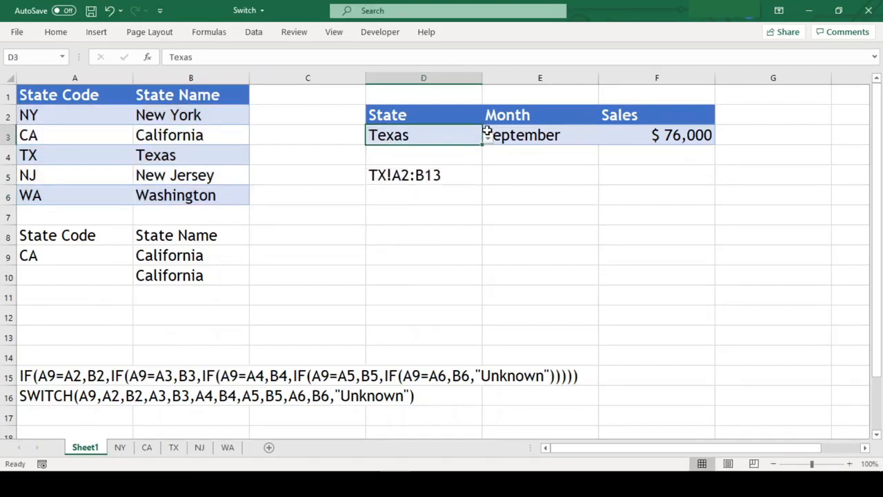
pyautogui.click(490, 141)
pyautogui.click(470, 184)
pyautogui.click(488, 140)
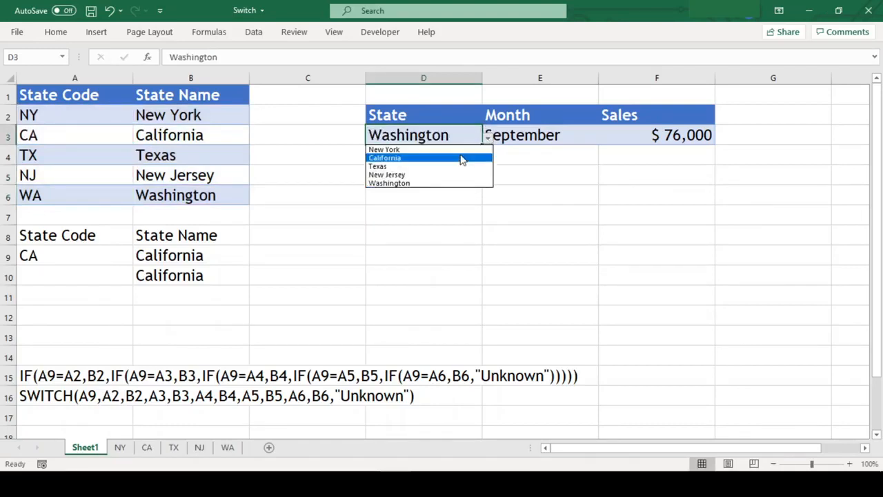
pyautogui.click(463, 163)
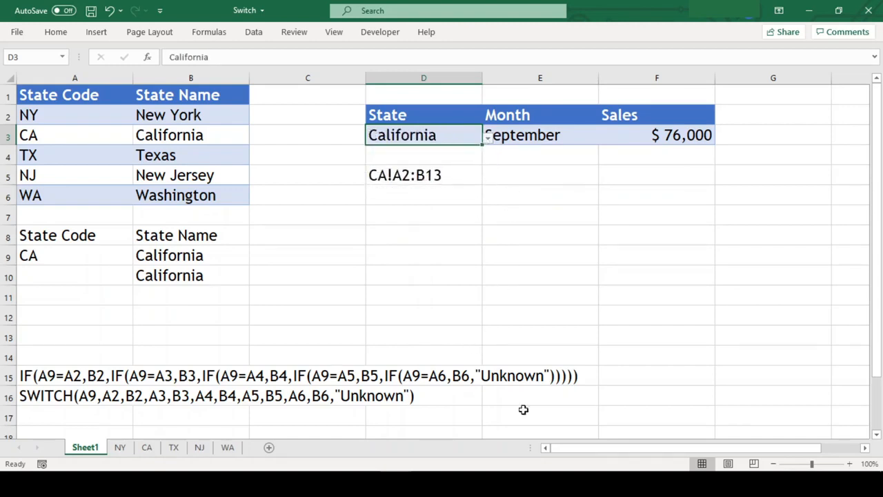
# Wrap the SWITCH formula and its & "!A2:B13" suffix in D5 in an INDIRECT function.
pyautogui.press('Down')
pyautogui.press('Down')
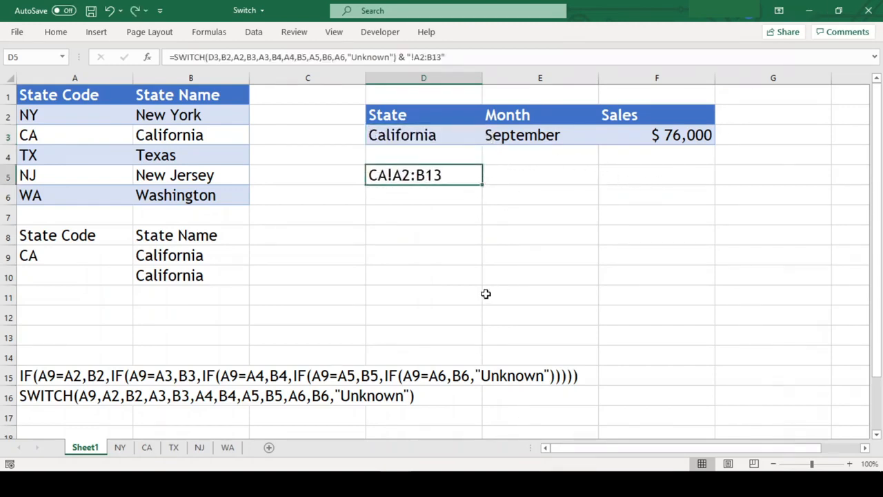
pyautogui.press('F2')
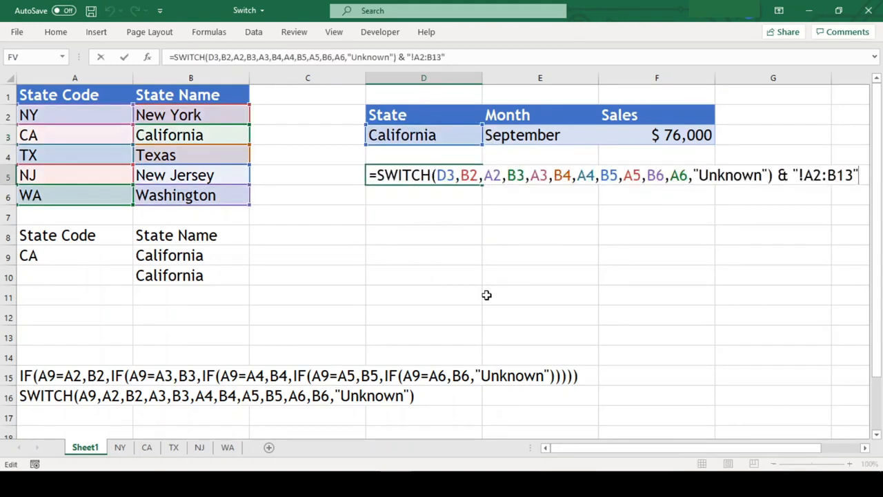
pyautogui.click(378, 176)
pyautogui.write('indirect')
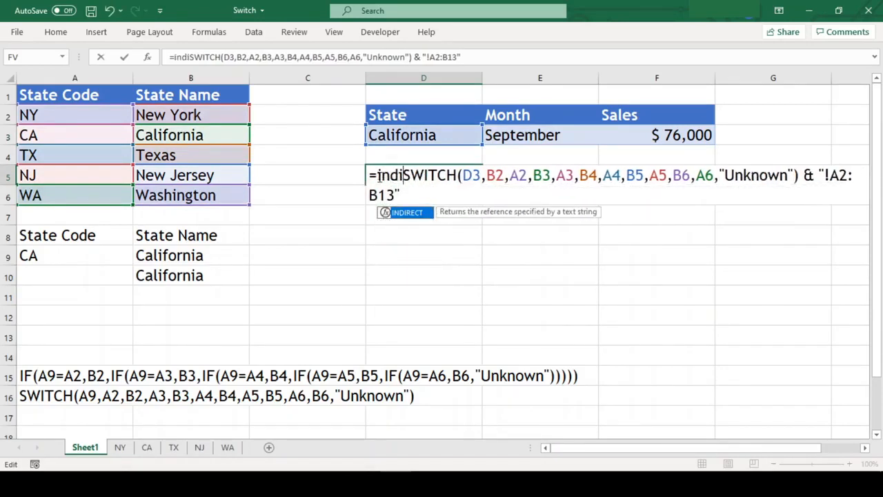
pyautogui.write('(')
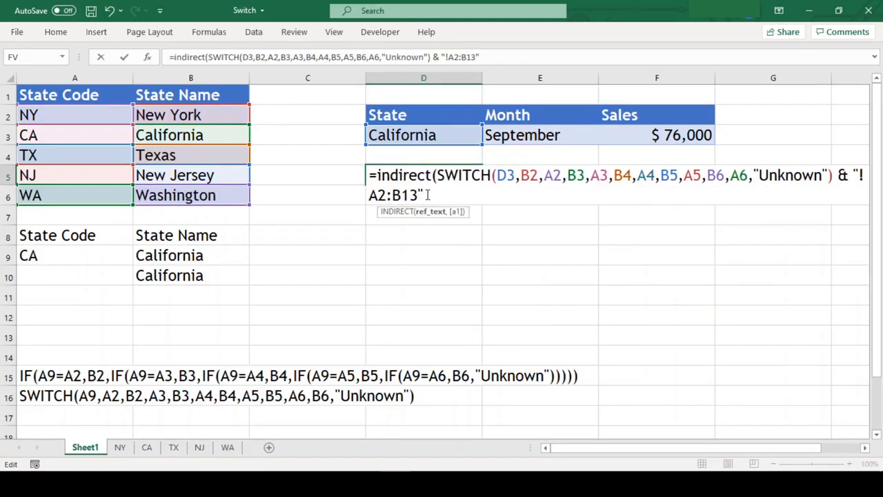
pyautogui.write(')')
pyautogui.press('Return')
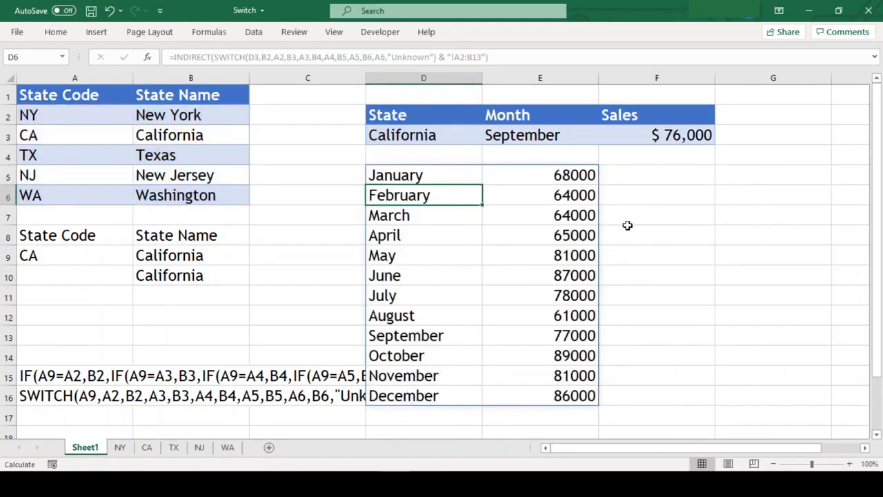
# Test the INDIRECT formula by choosing Texas, Washington, New York and California in D3.
pyautogui.click(437, 136)
pyautogui.click(489, 138)
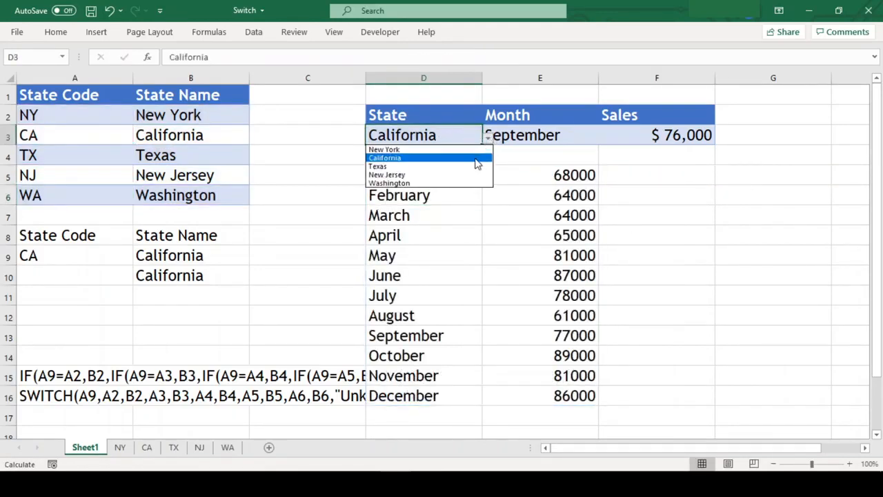
pyautogui.click(475, 166)
pyautogui.click(489, 138)
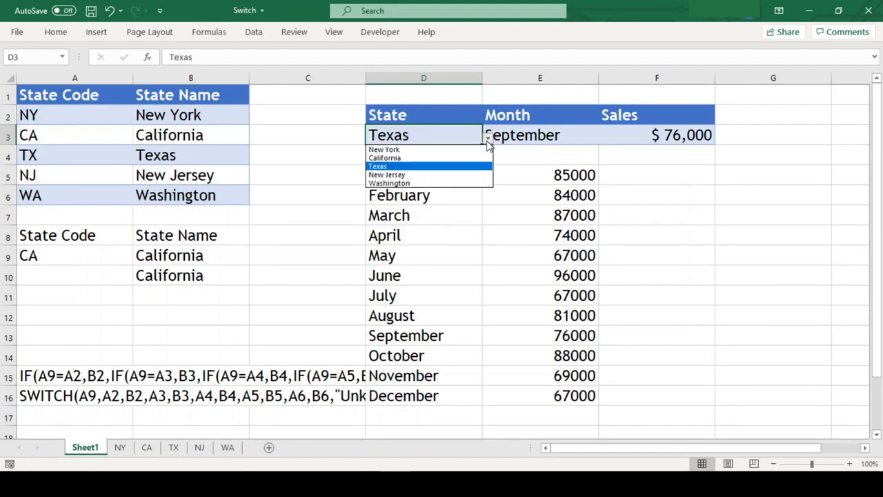
pyautogui.click(474, 183)
pyautogui.click(489, 138)
pyautogui.click(469, 150)
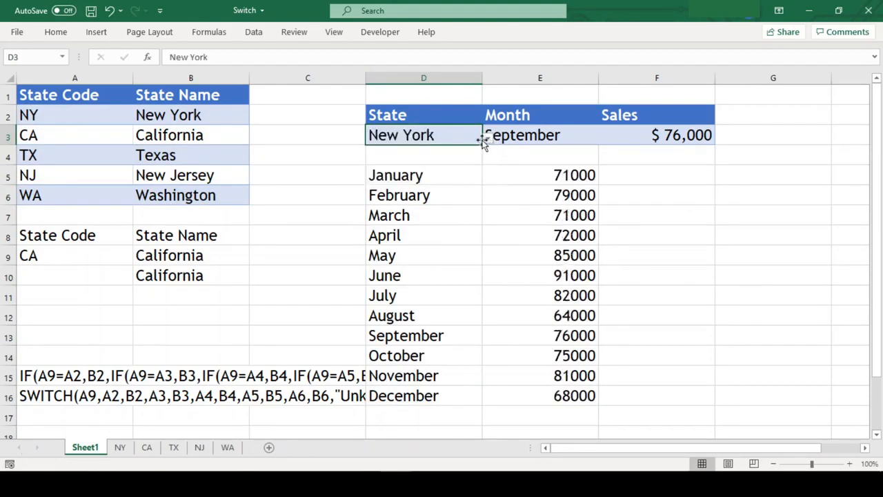
pyautogui.click(488, 138)
pyautogui.click(472, 158)
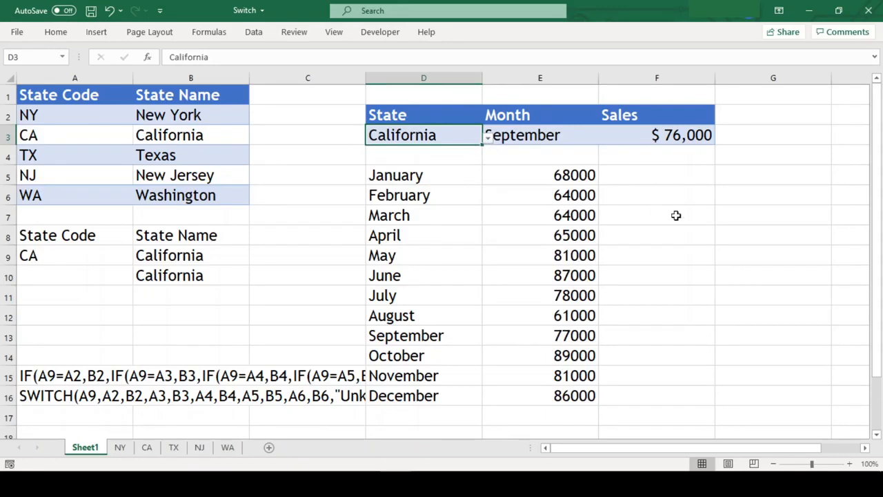
# Cut the whole INDIRECT formula after the equals sign out of D5 and leave the cell empty.
pyautogui.doubleClick(460, 175)
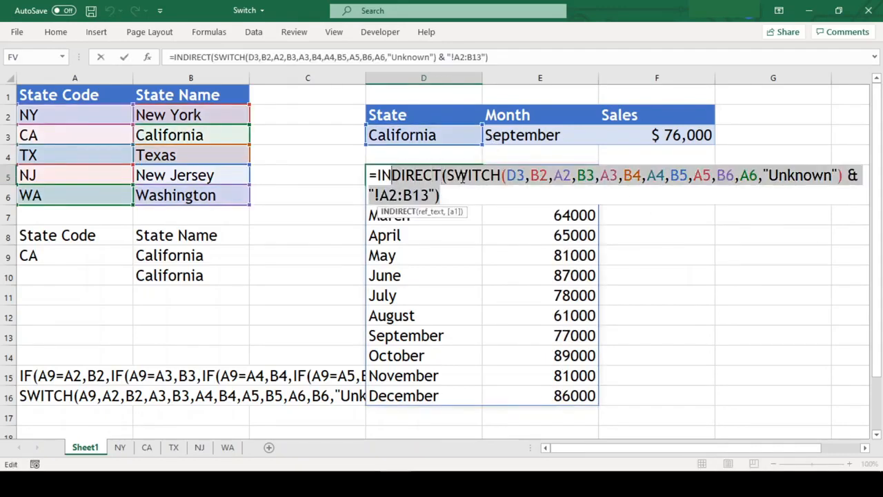
pyautogui.hotkey('shift', 'Left')
pyautogui.hotkey('shift', 'Left')
pyautogui.hotkey('ctrl', 'x')
pyautogui.press('BackSpace')
pyautogui.press('Return')
# Replace the NY!A2:B13 table array in the VLOOKUP formula in F3 with the cut INDIRECT and SWITCH expression.
pyautogui.click(645, 135)
pyautogui.press('F2')
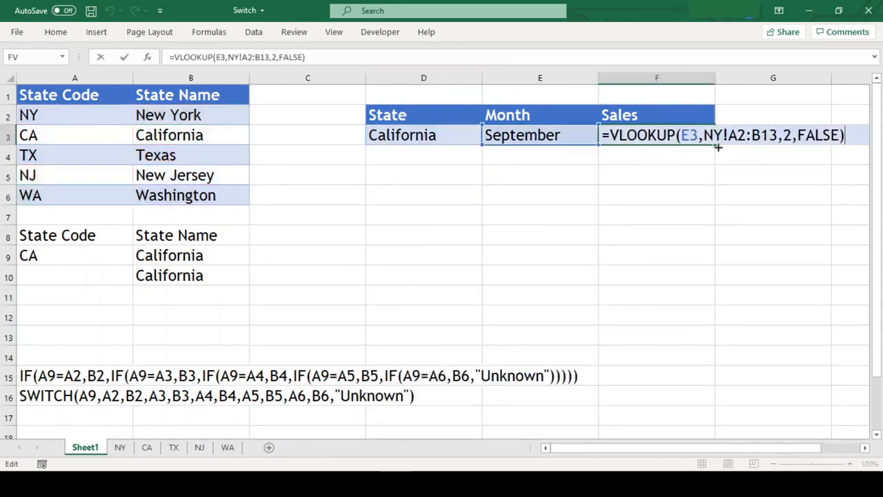
pyautogui.moveTo(704, 136); pyautogui.dragTo(779, 135)
pyautogui.hotkey('ctrl', 'v')
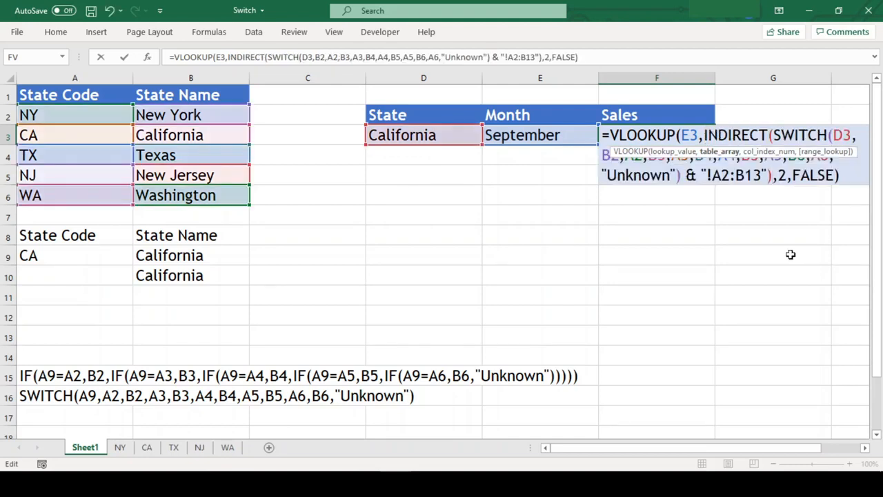
pyautogui.press('Return')
# Test the sales lookup by choosing New York, Texas, New Jersey and Washington as the state in D3.
pyautogui.click(457, 140)
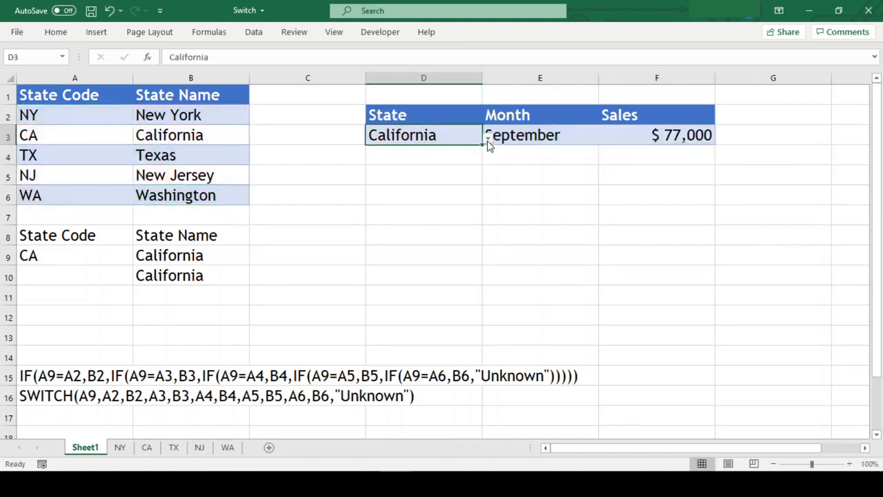
pyautogui.click(488, 142)
pyautogui.click(474, 147)
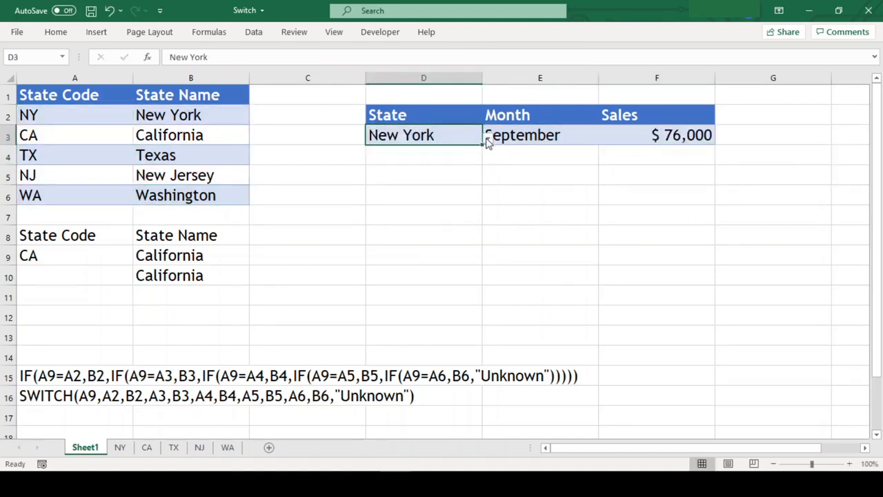
pyautogui.click(487, 142)
pyautogui.click(482, 166)
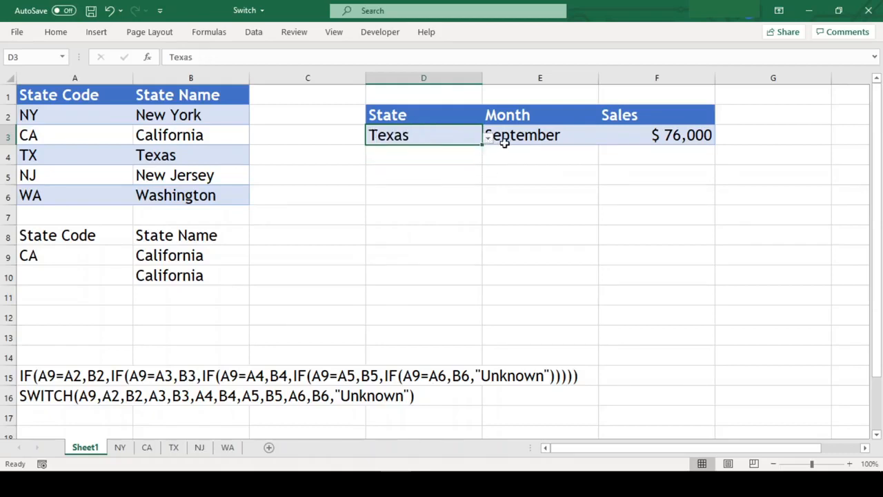
pyautogui.click(488, 140)
pyautogui.click(483, 174)
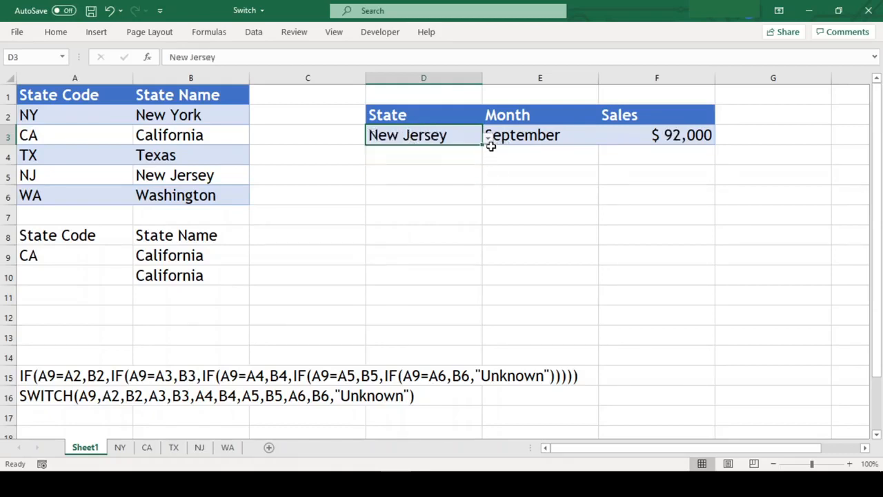
pyautogui.click(489, 142)
pyautogui.click(487, 181)
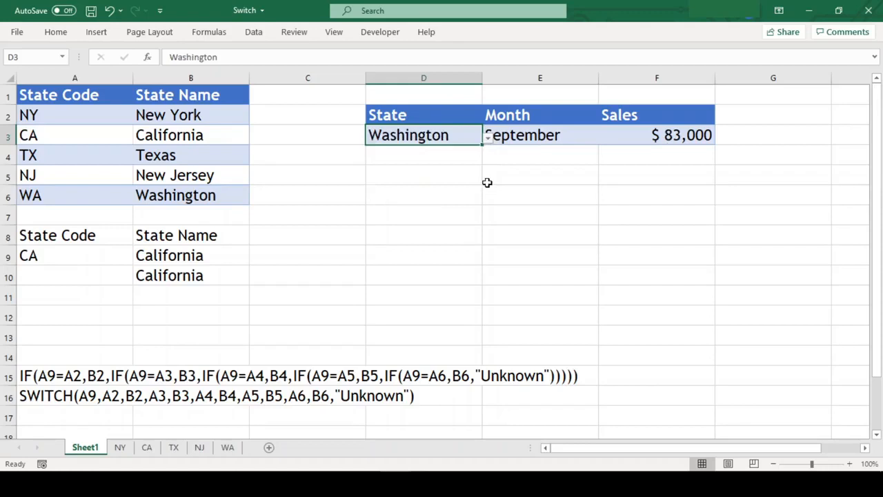
# Test the sales lookup by choosing June, December and finally February as the month in E3.
pyautogui.click(558, 137)
pyautogui.click(604, 138)
pyautogui.click(579, 160)
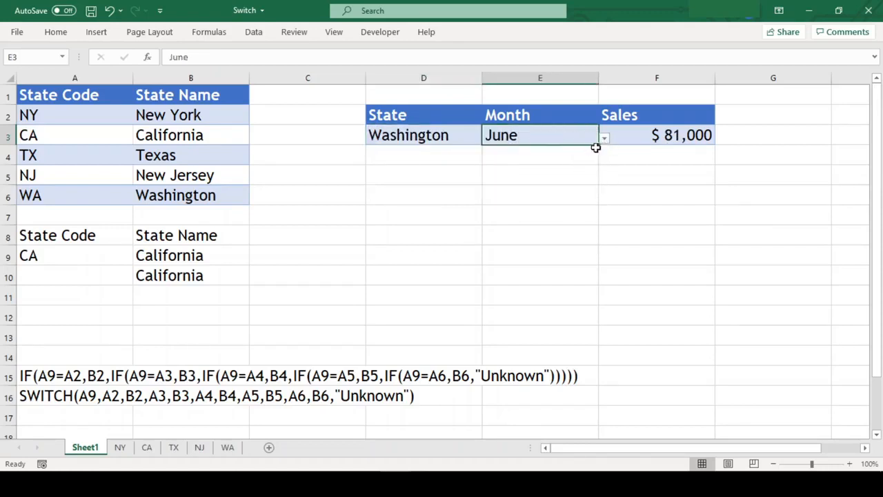
pyautogui.click(604, 139)
pyautogui.click(569, 209)
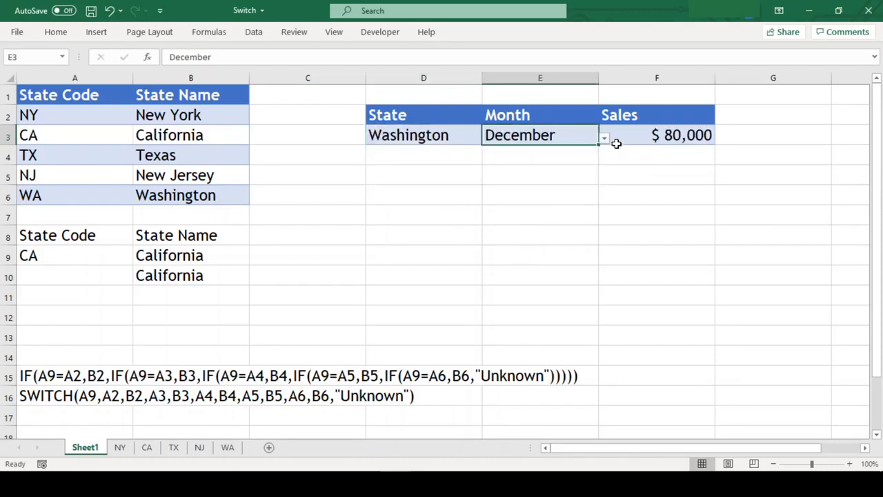
pyautogui.click(604, 139)
pyautogui.scroll(2, 587, 169)
pyautogui.click(580, 160)
# Set the state in D3 to California to check its sales for February.
pyautogui.click(459, 135)
pyautogui.click(488, 139)
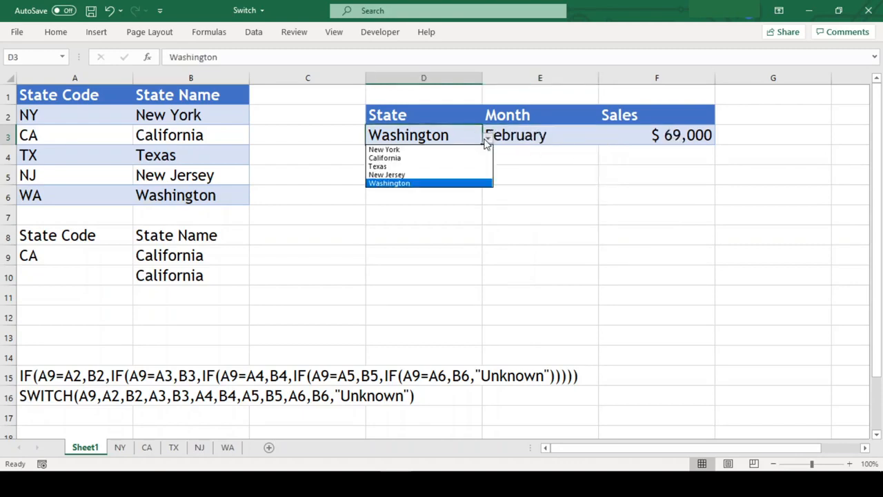
pyautogui.click(465, 157)
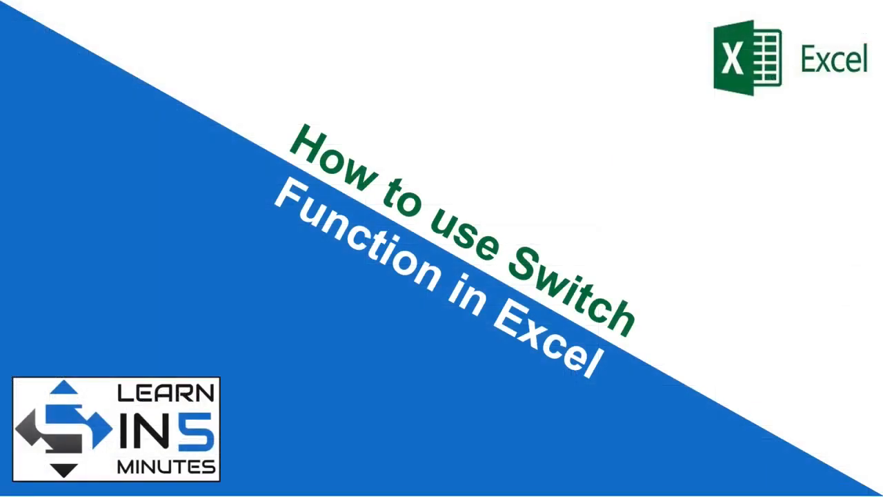